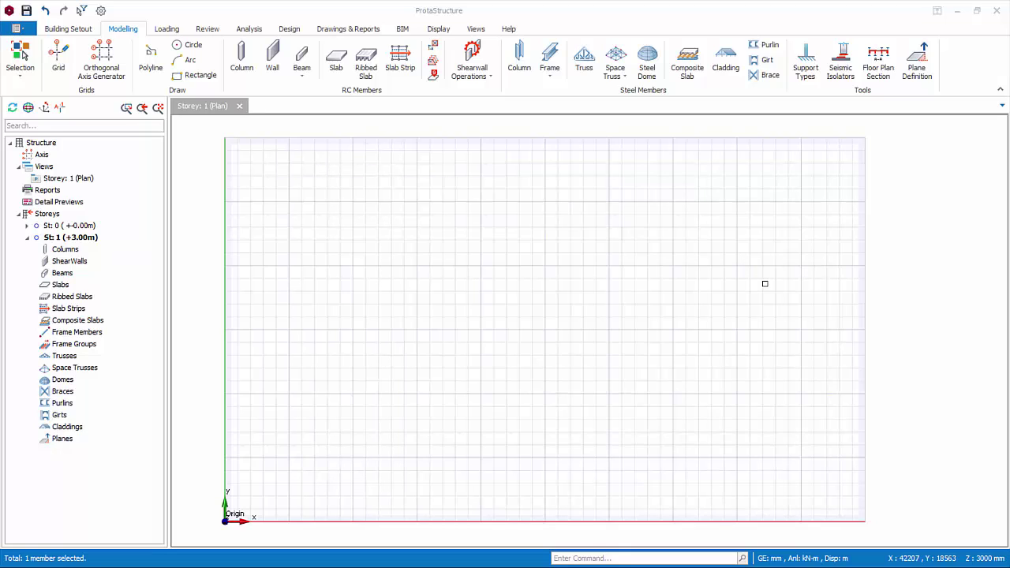
- Start the Orthogonal Axis Generator with its reference point at the 5000, 5000 grid intersection
mouse_move(101, 62)
click(110, 73)
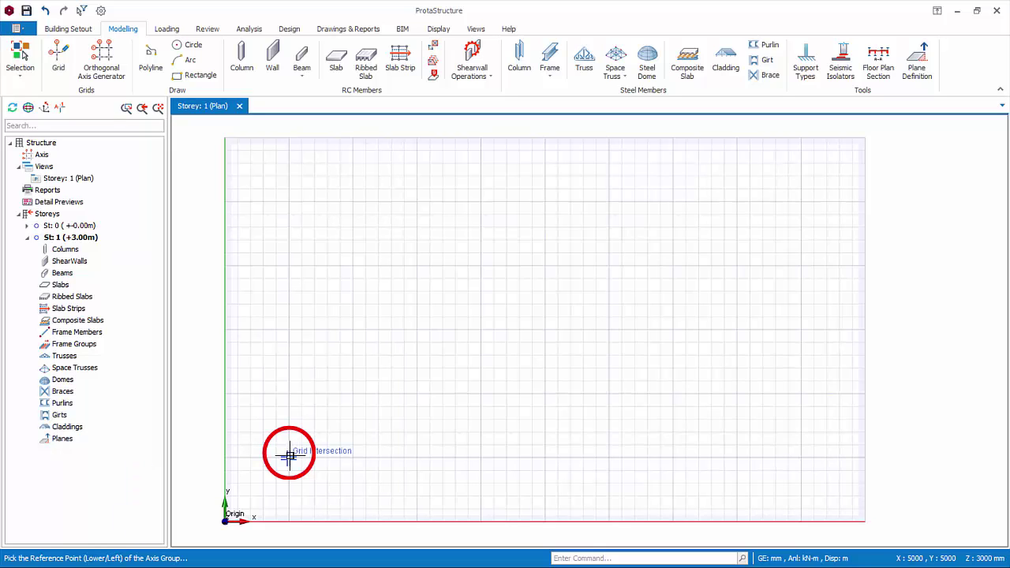
click(290, 457)
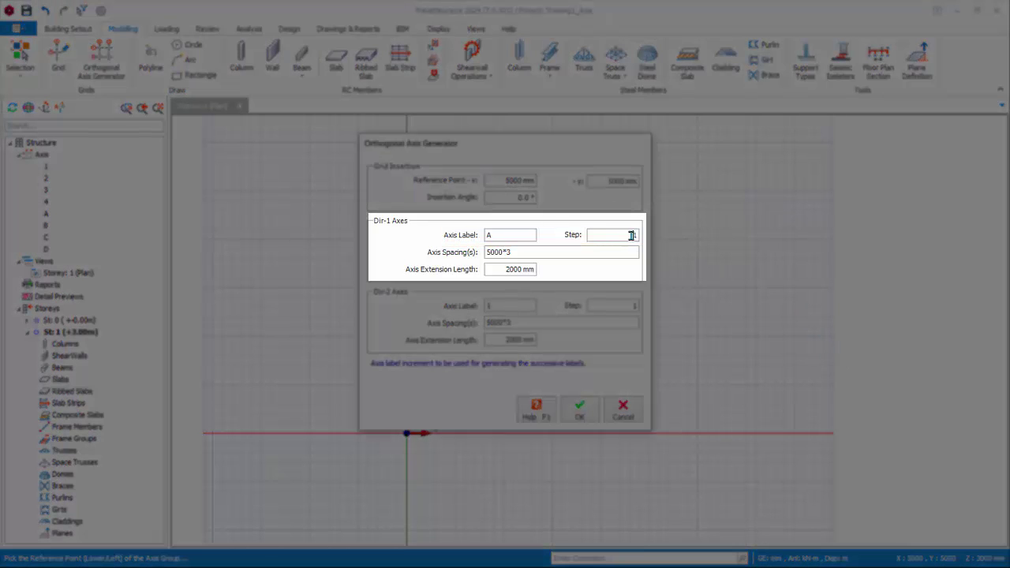
text(-)
click(496, 232)
double_click(493, 235)
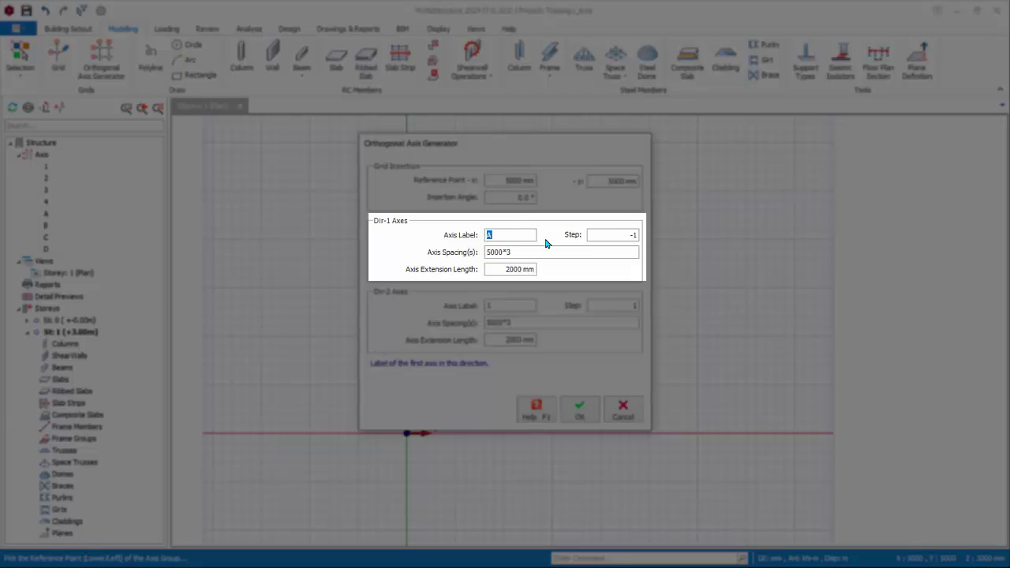
text(D)
double_click(508, 234)
text(A)
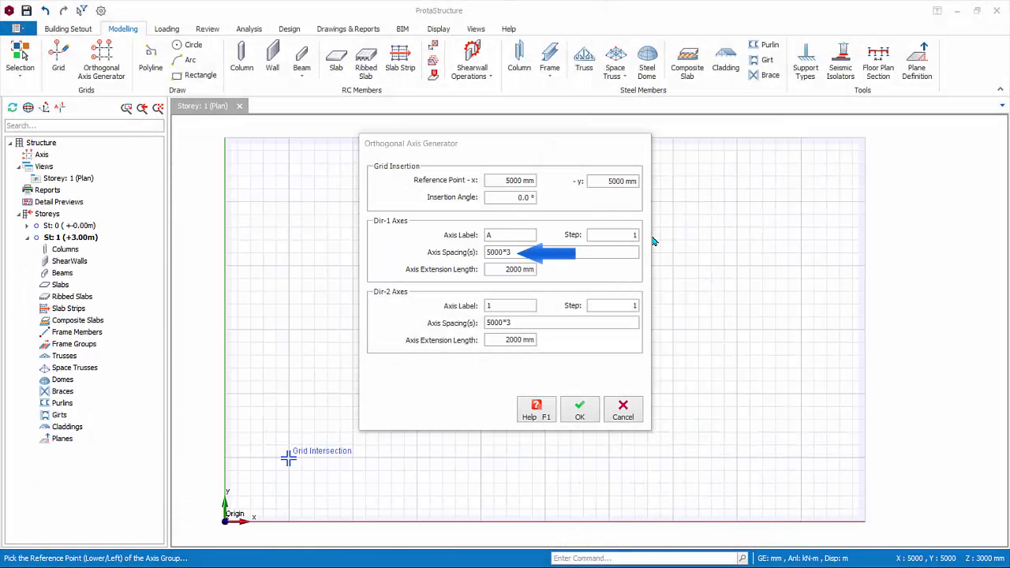
click(524, 250)
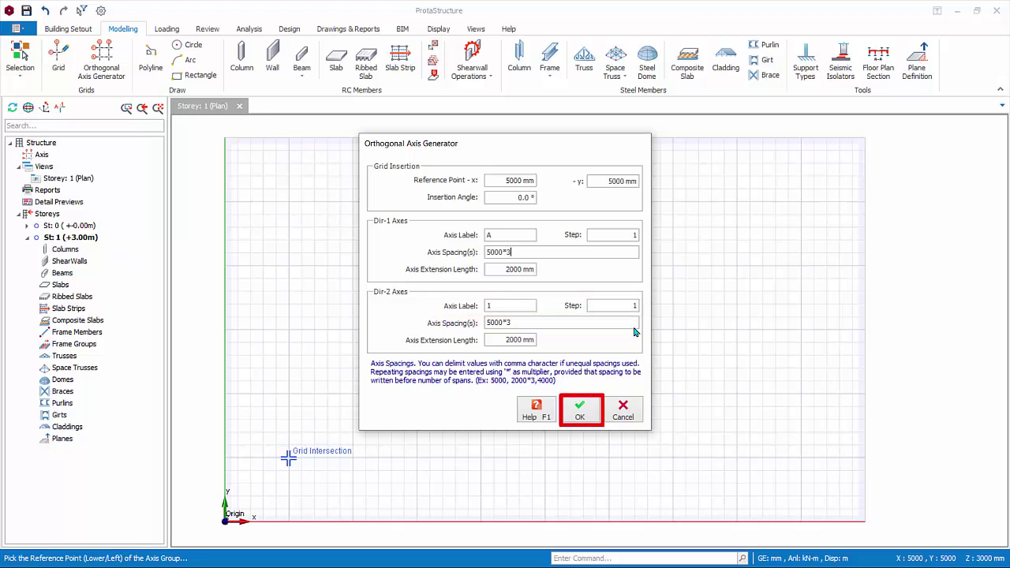
- Generate the 4×4 axis grid labelled 1–4 and A–D, then save the project
click(581, 410)
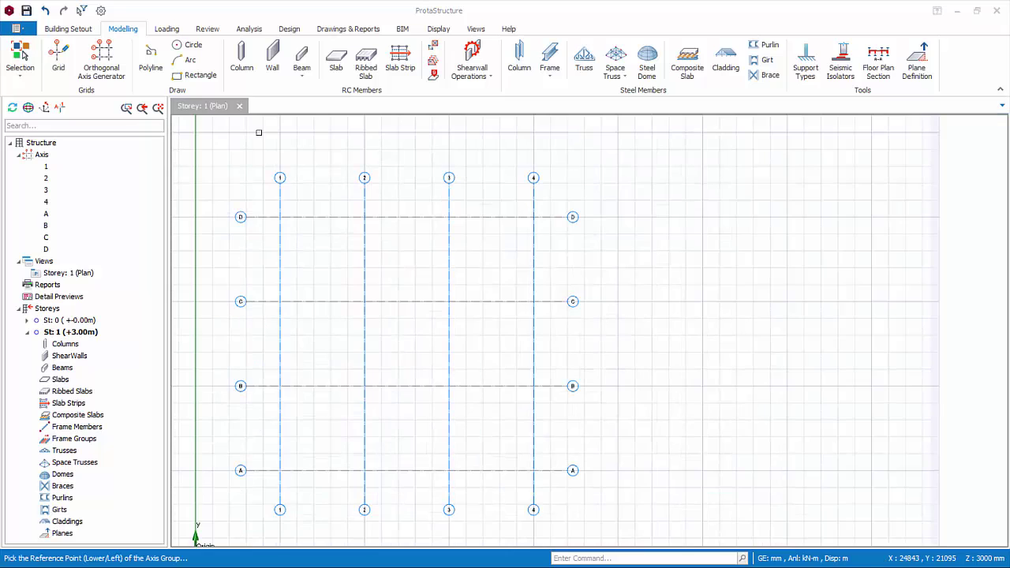
click(26, 11)
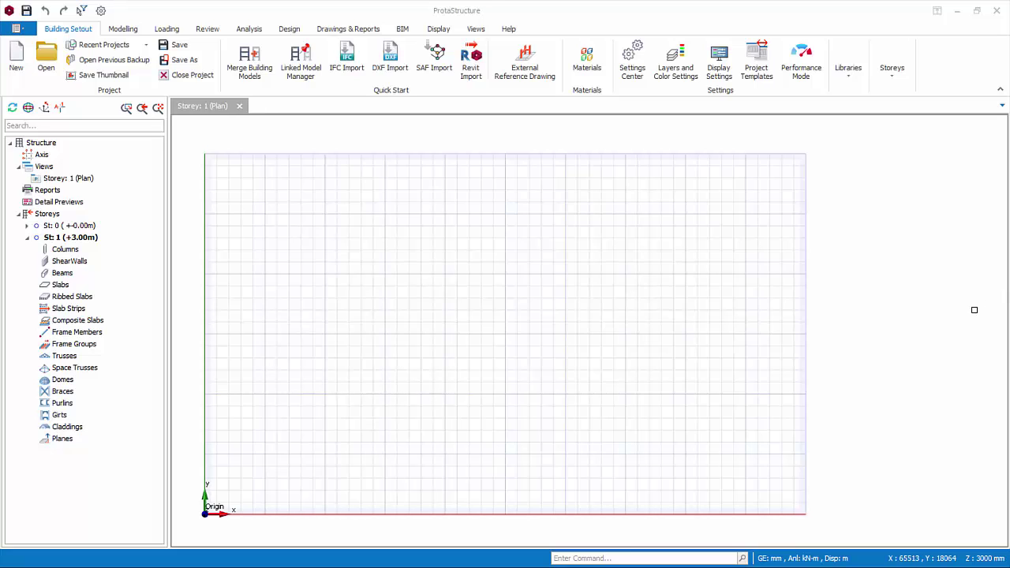
- Load Plan ST0-1.dxf from the Desktop as storey 1's external reference drawing
click(527, 71)
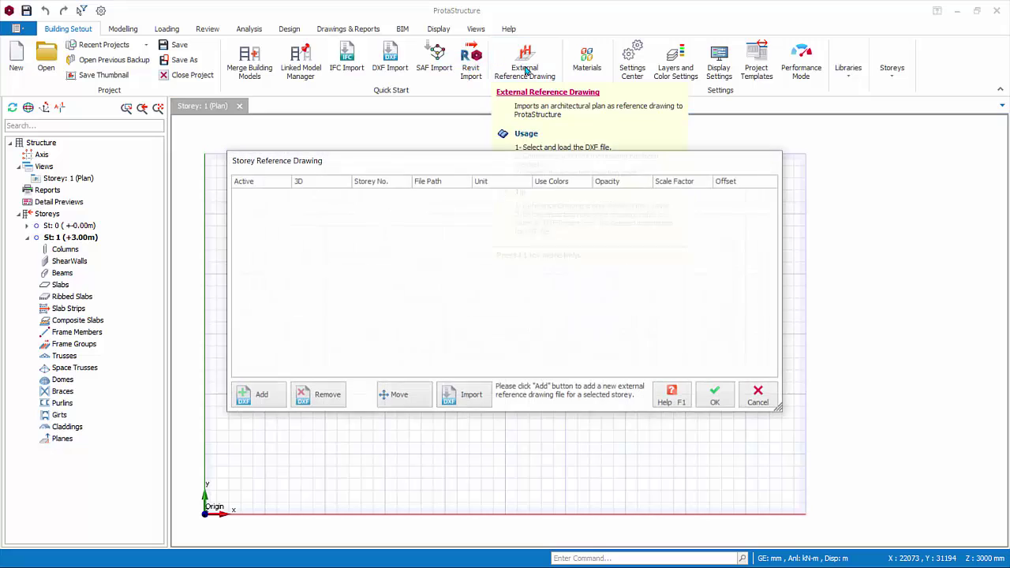
click(261, 398)
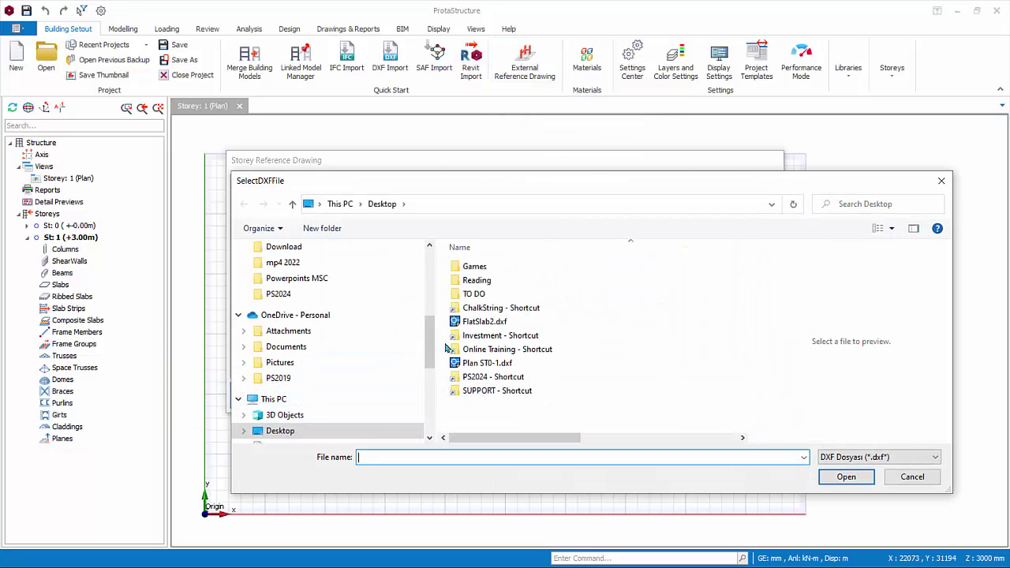
click(487, 363)
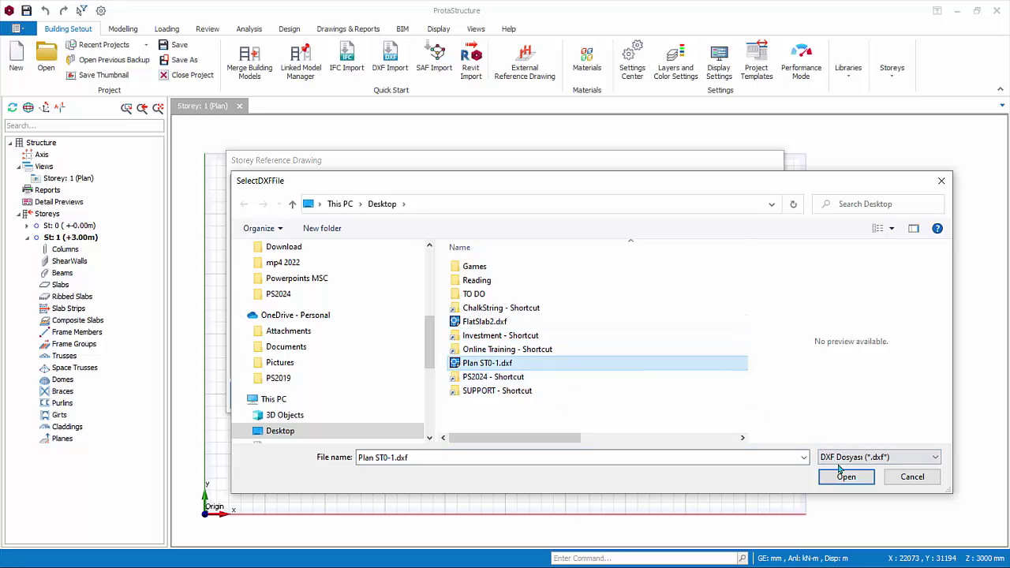
click(846, 477)
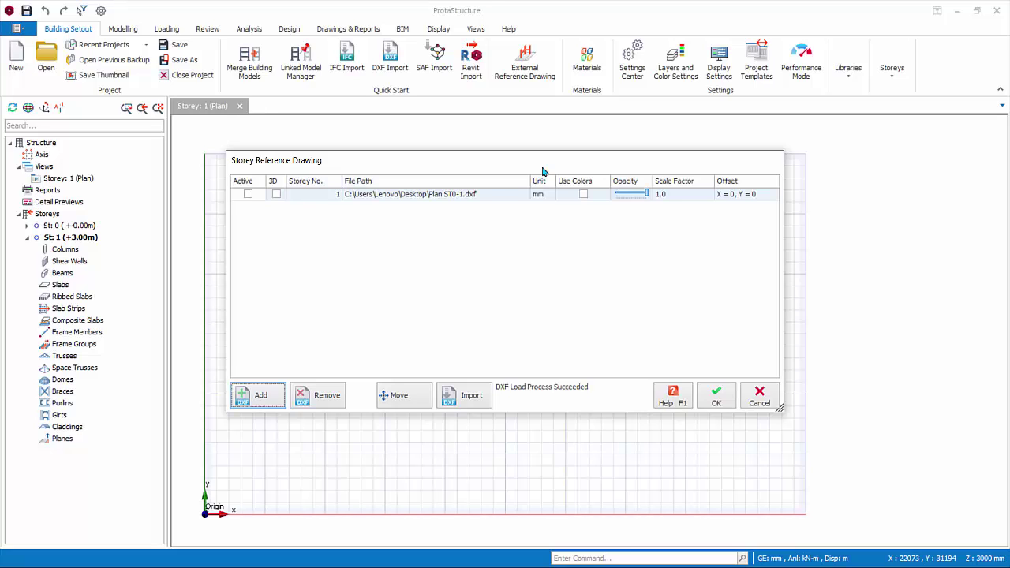
- Activate the Plan ST0-1.dxf reference and leave it shown in grey, not original colours
click(249, 195)
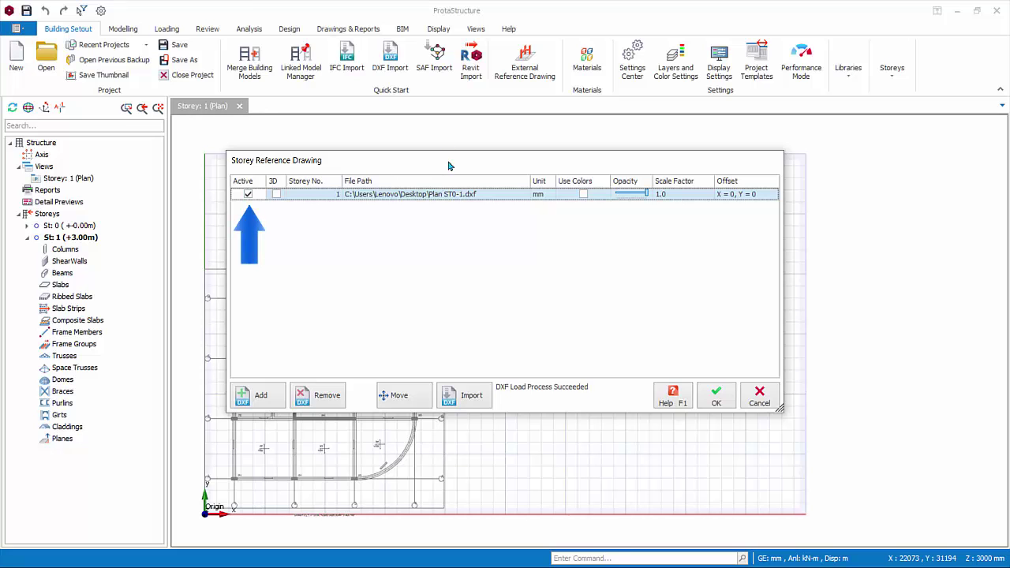
mouse_move(448, 166)
mouse_down()
mouse_move(597, 162)
mouse_move(668, 137)
mouse_up()
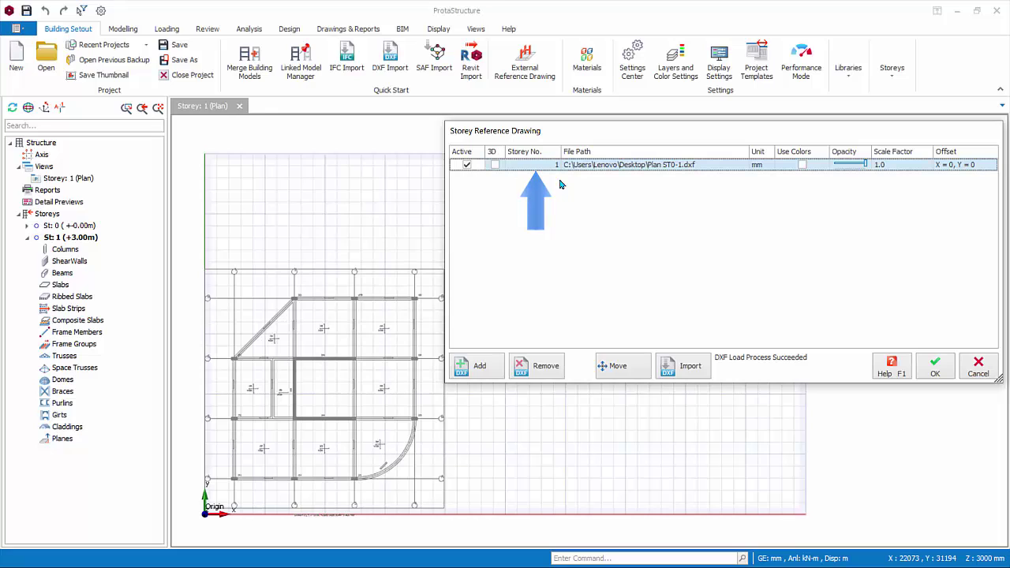
click(802, 165)
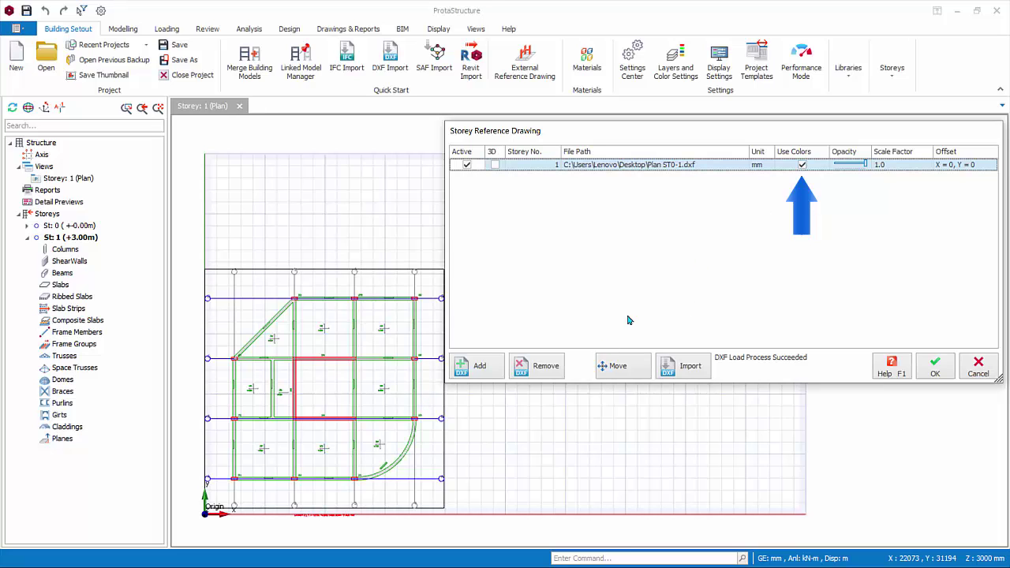
click(802, 164)
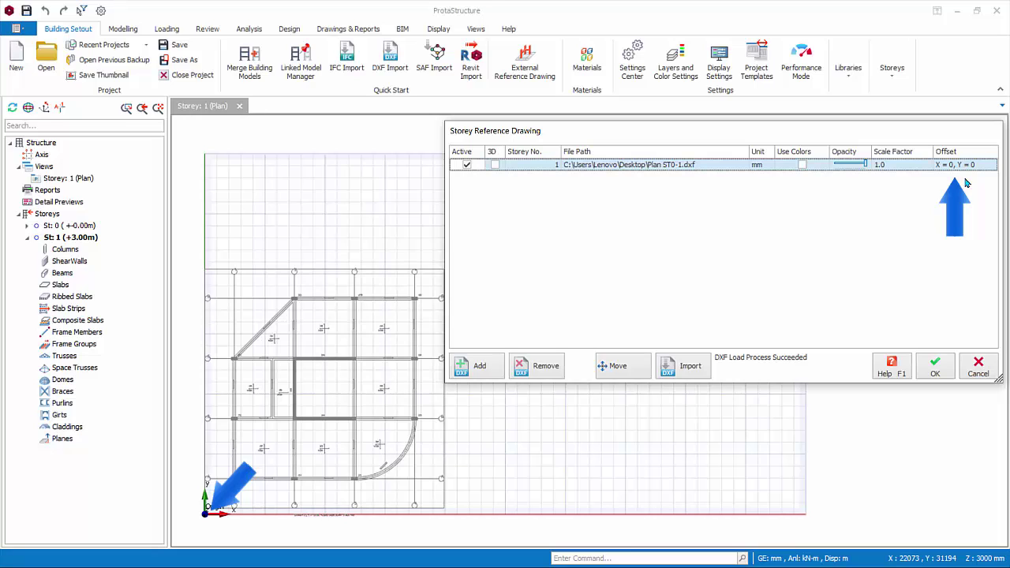
- Move the reference drawing so column 2C3's corner lands on the 5000, 5000 intersection
click(624, 368)
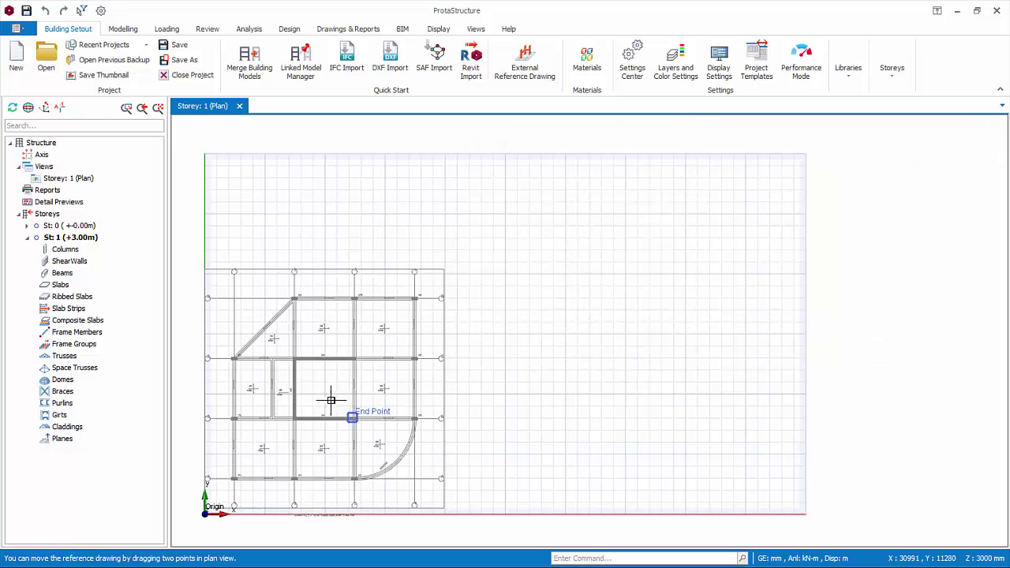
click(318, 420)
scroll(280, 477, up, 3)
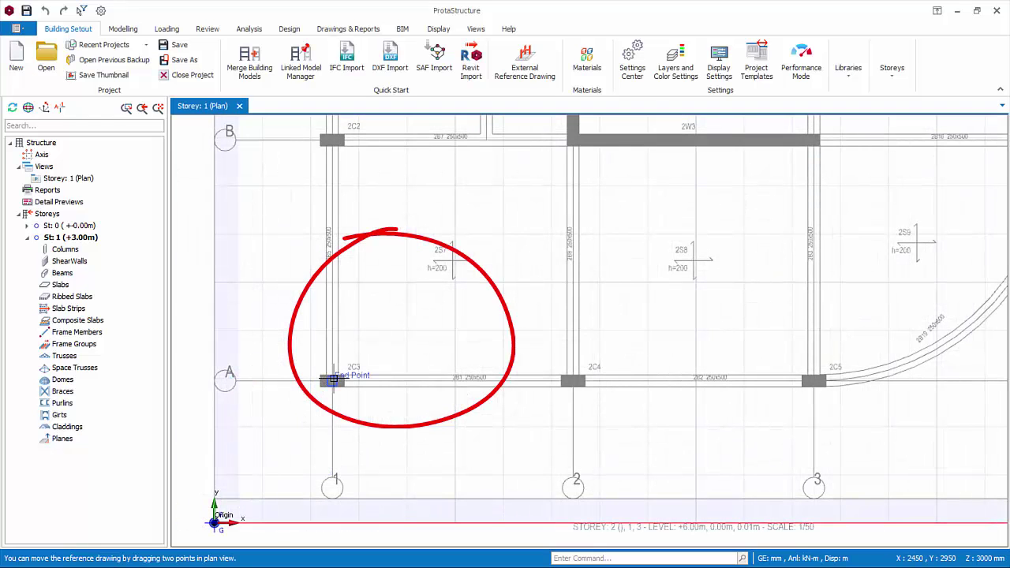
click(333, 382)
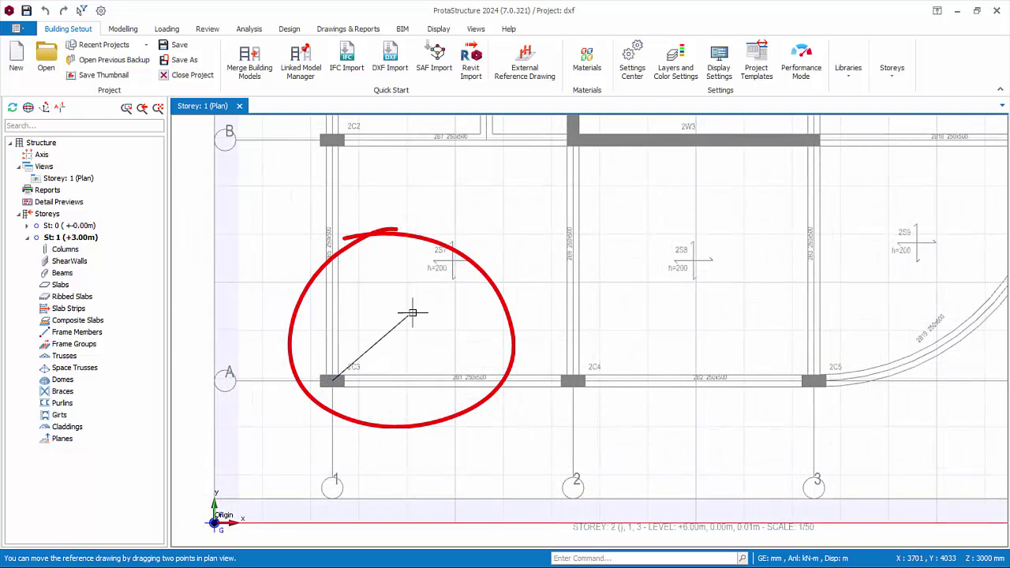
click(454, 283)
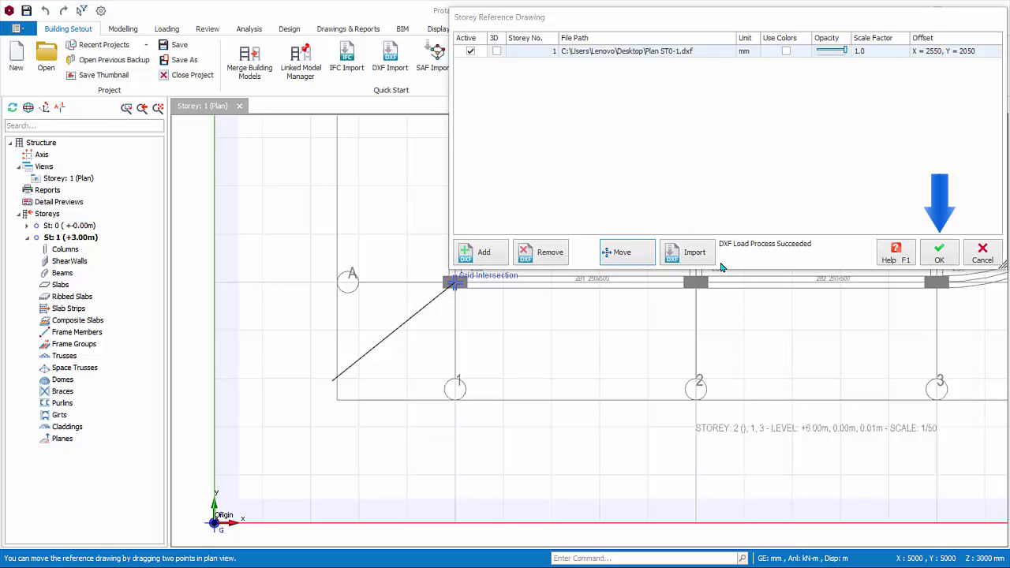
- Accept the reference drawing's new position and recentre the enlarged plan
click(938, 253)
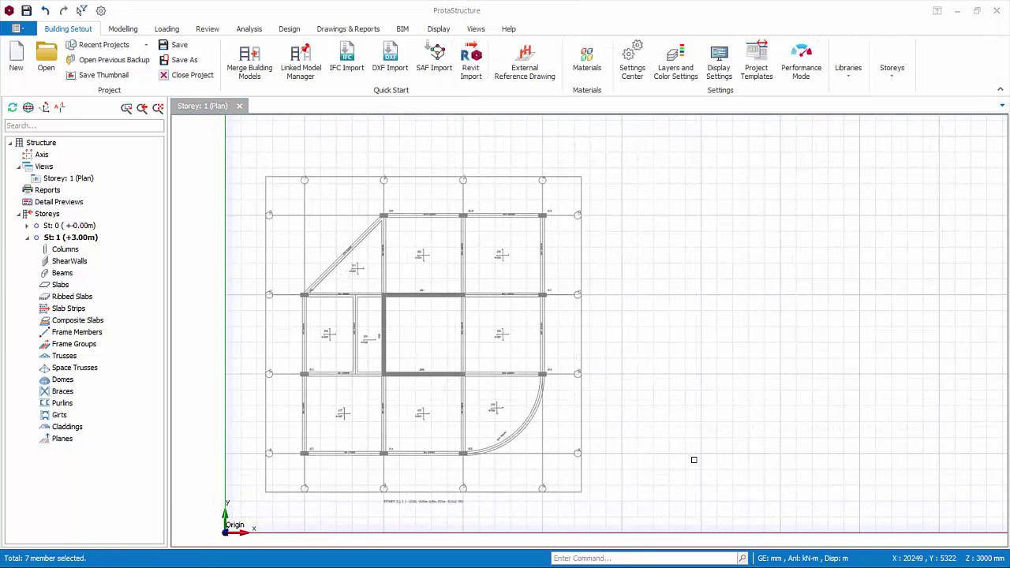
middle_drag(692, 460, 724, 452)
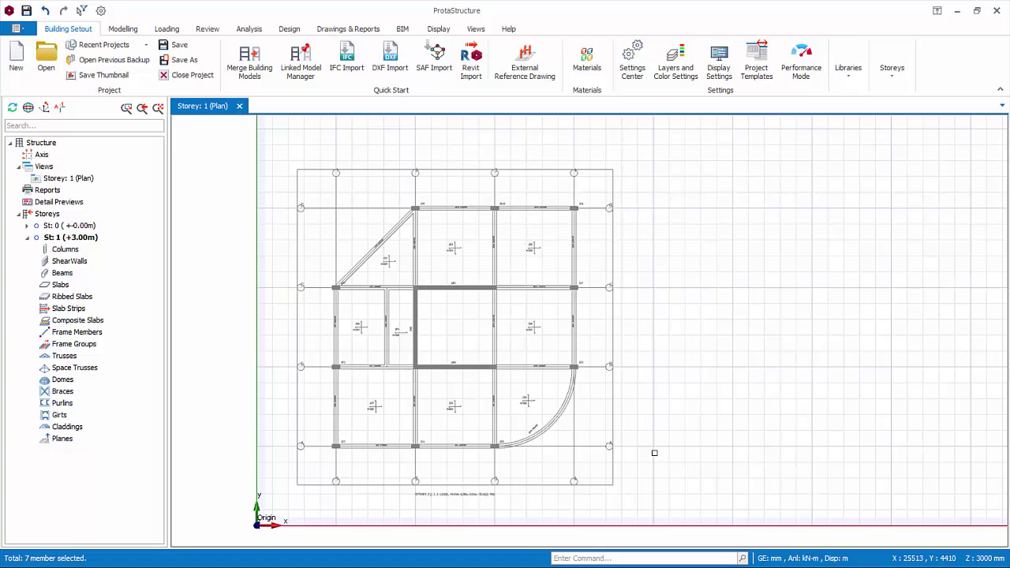
scroll(654, 453, up, 1)
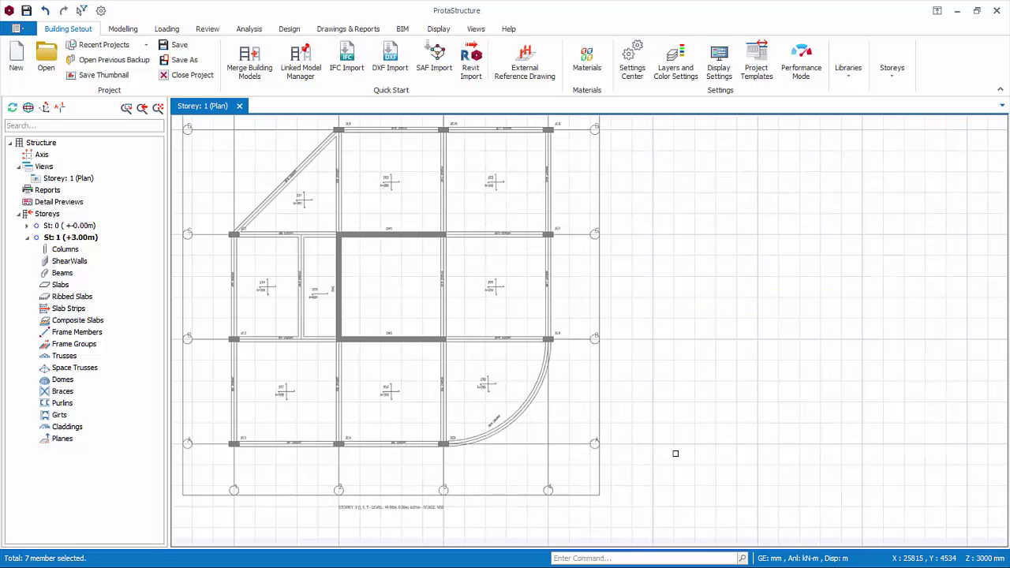
middle_drag(676, 453, 700, 455)
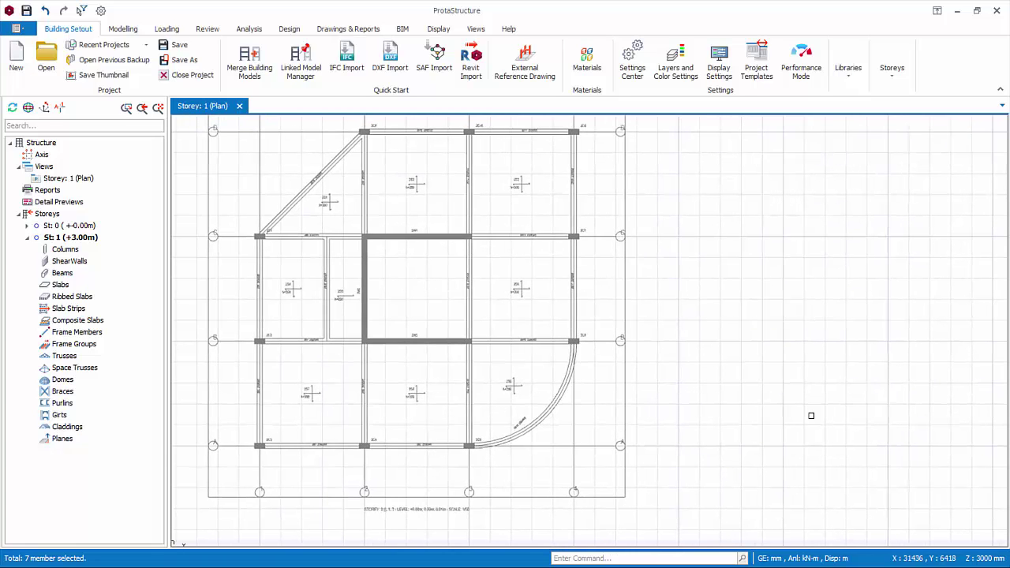
- Draw horizontal grid axes A and B in Dir 1 along the bottom two beam lines
click(131, 34)
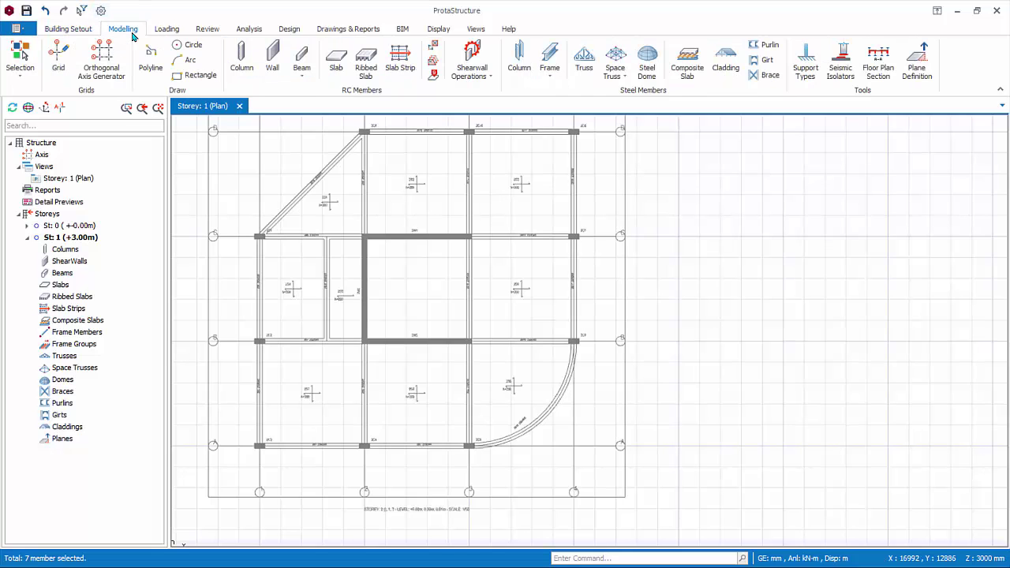
click(62, 70)
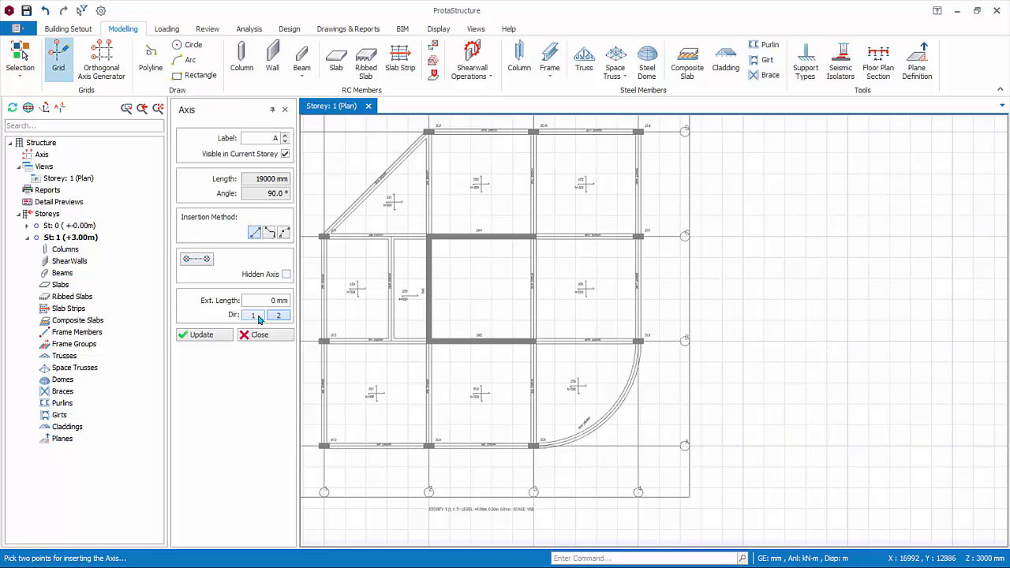
click(254, 315)
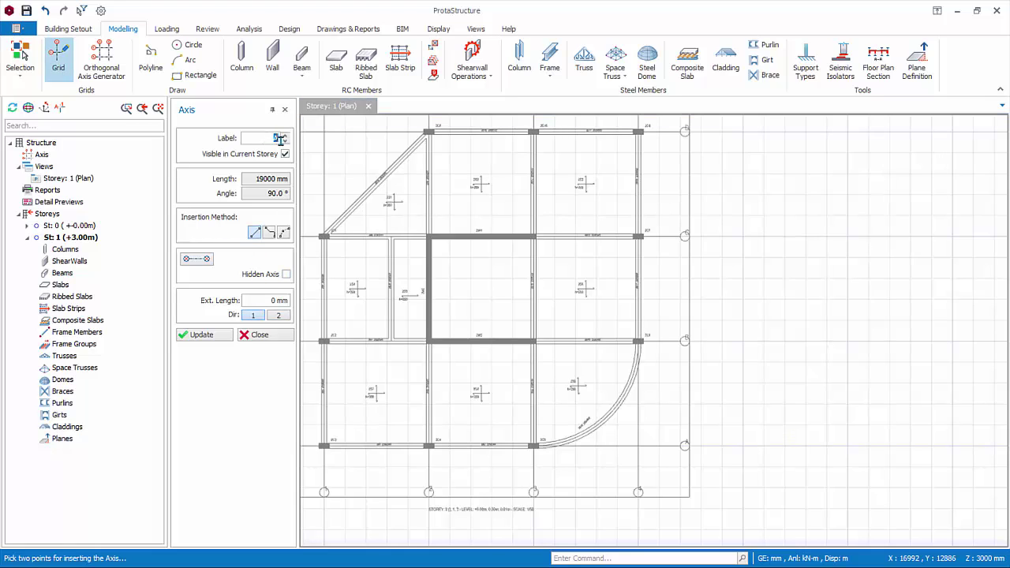
scroll(401, 430, up, 1)
scroll(457, 423, up, 1)
scroll(418, 435, up, 1)
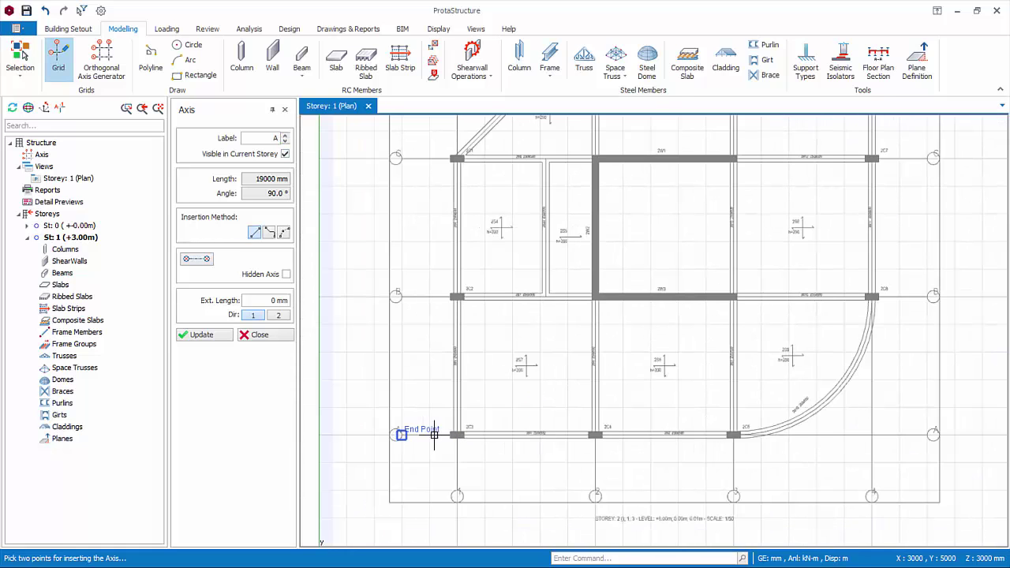
click(397, 435)
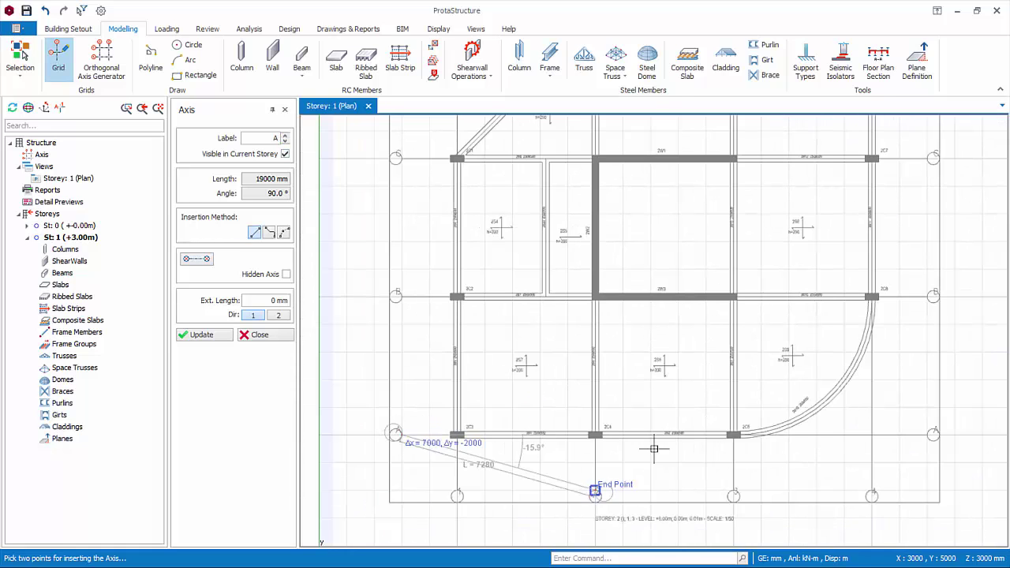
click(926, 435)
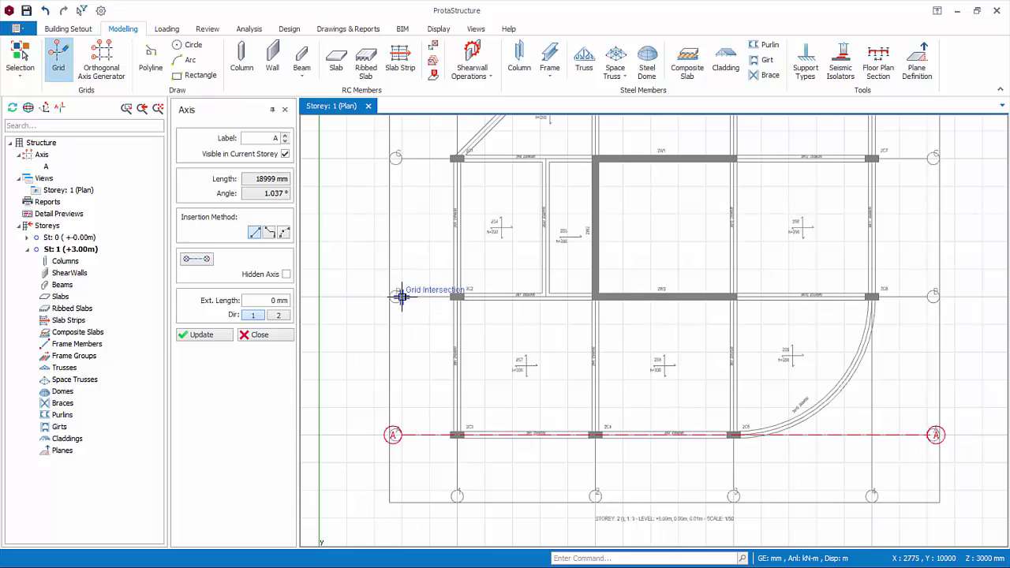
scroll(915, 310, up, 1)
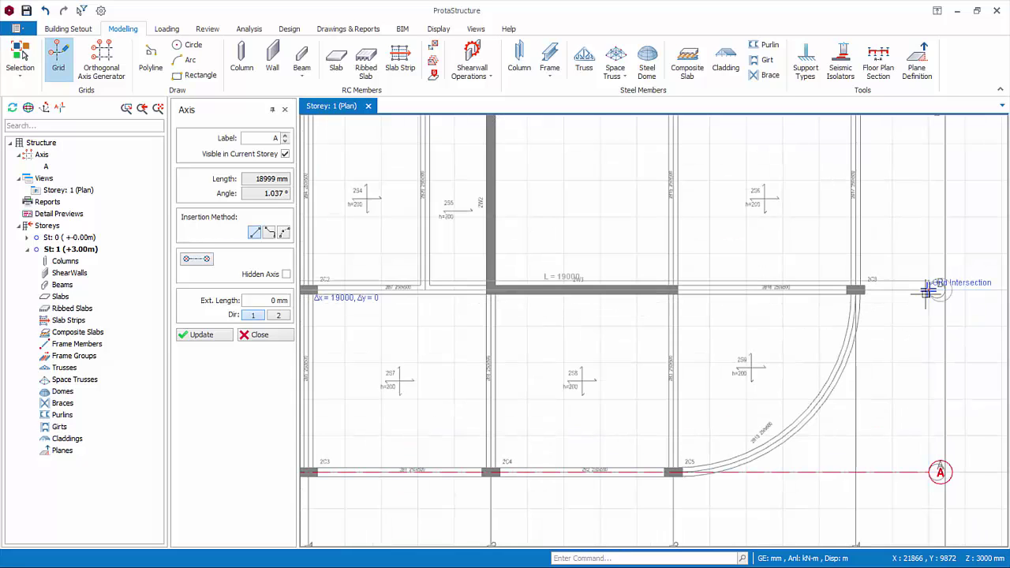
click(931, 289)
middle_drag(543, 266, 668, 345)
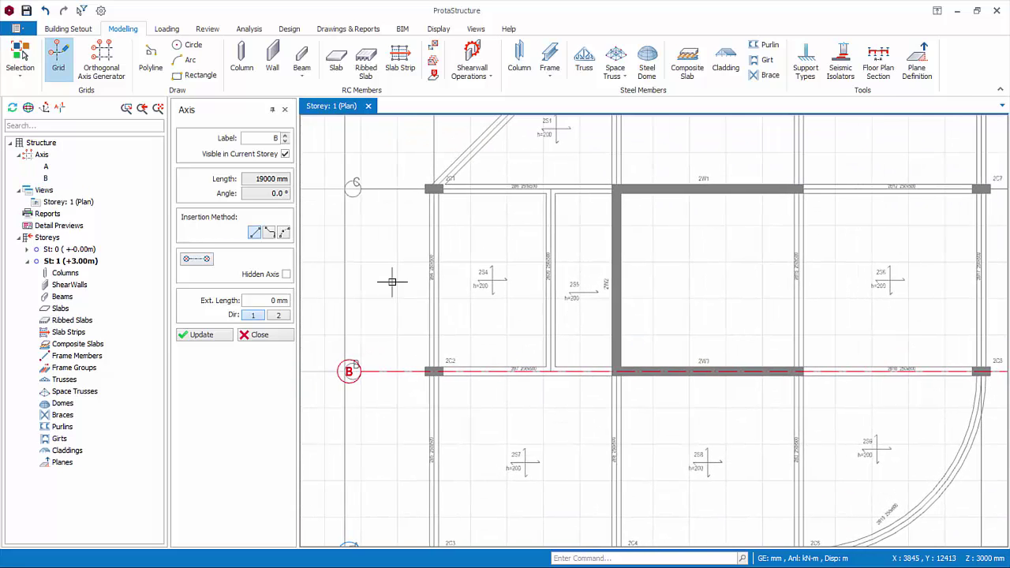
- Measure the spacing from axis B's end to the grid intersection above
right_click(392, 285)
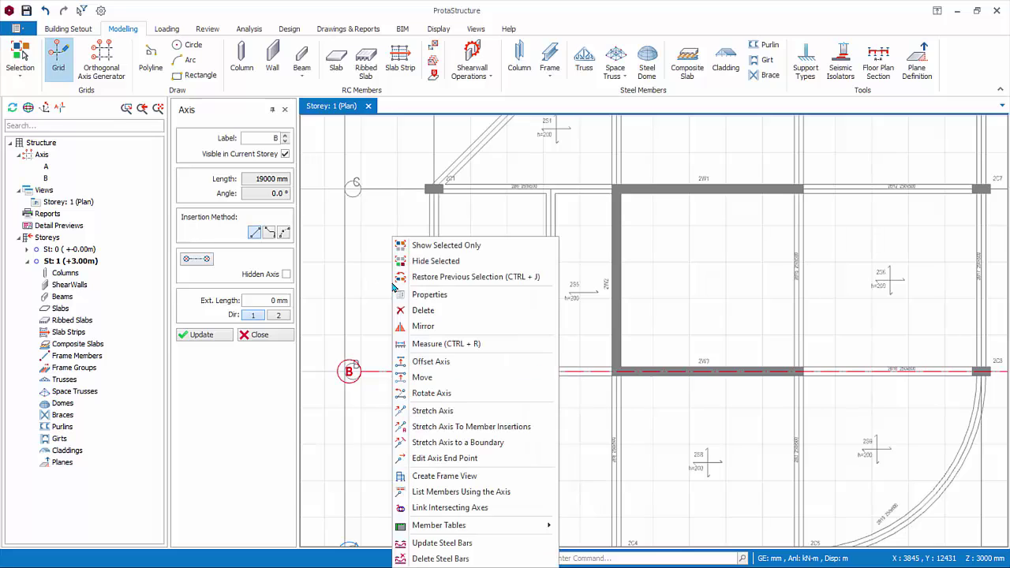
click(427, 344)
click(361, 366)
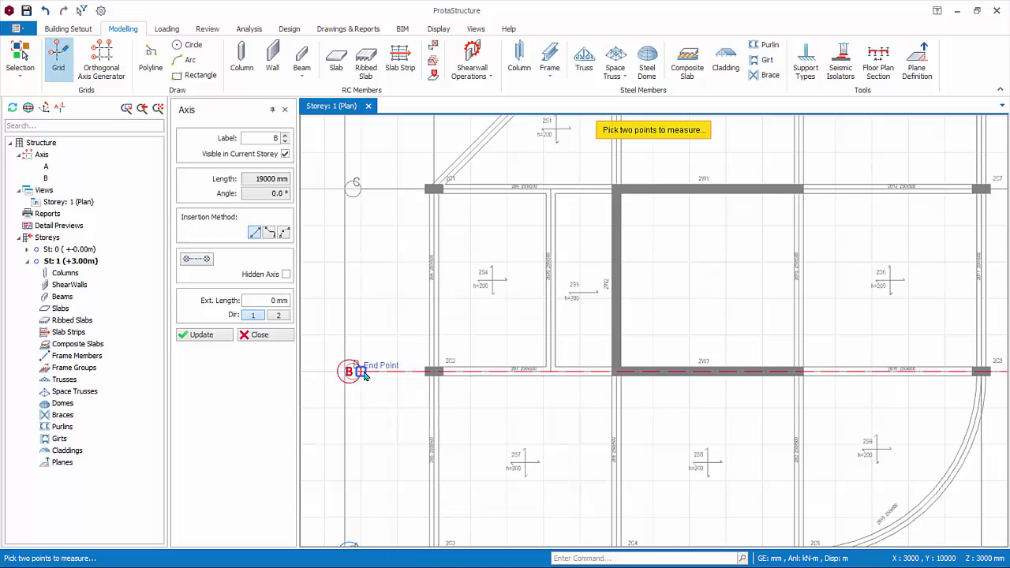
scroll(365, 194, up, 1)
click(363, 190)
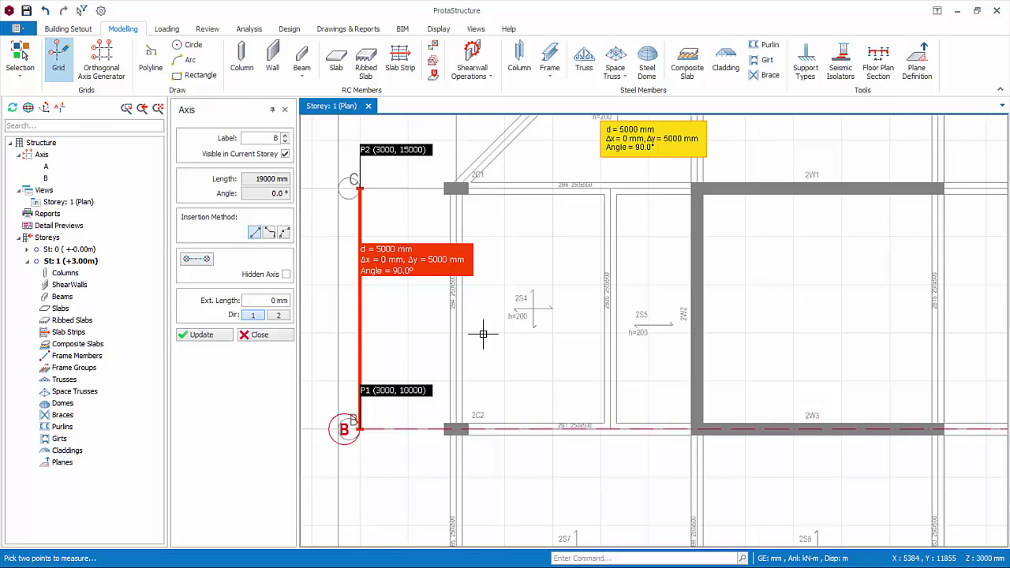
scroll(479, 296, down, 1)
- Offset axis B by 5000 mm to create axis C
right_click(433, 213)
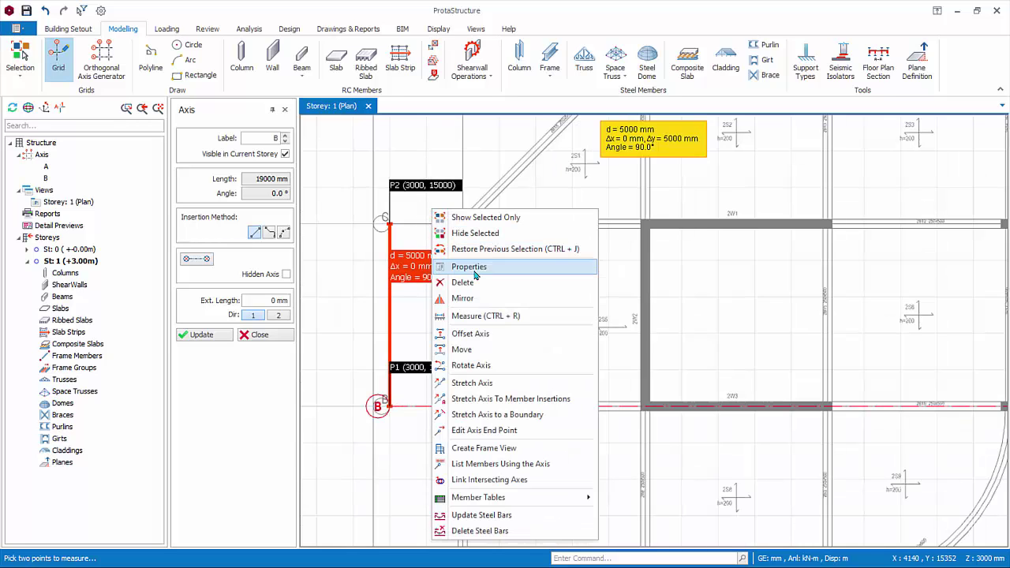
click(481, 333)
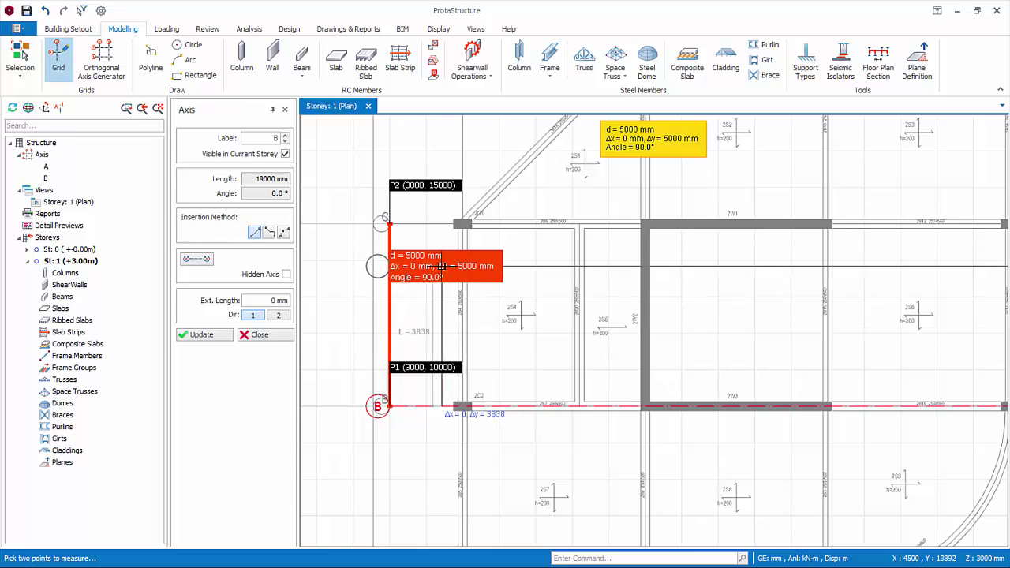
text(5000)
key(Return)
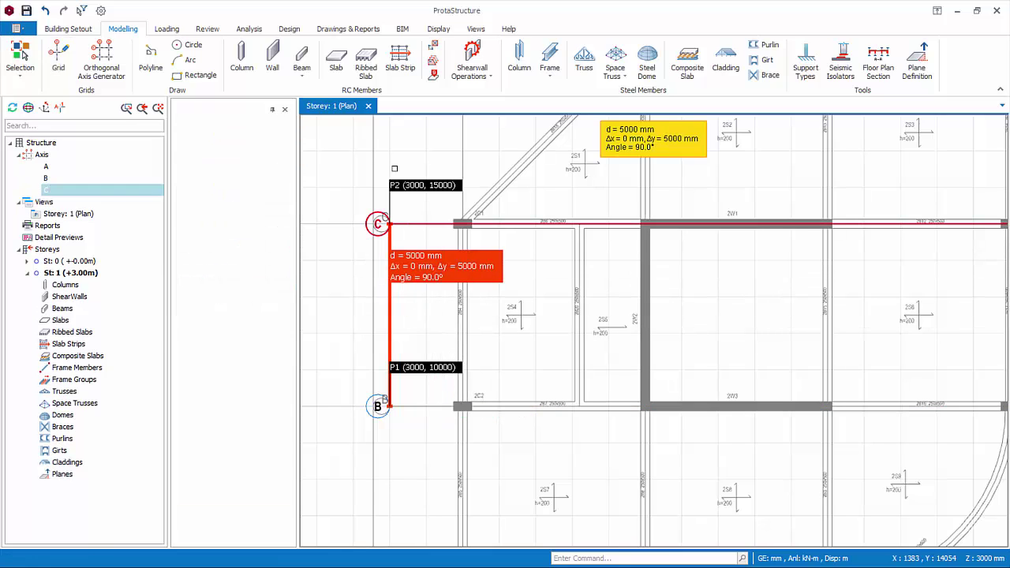
- Offset axis C onto the top grid line to create axis D
middle_drag(431, 165, 438, 332)
right_click(437, 331)
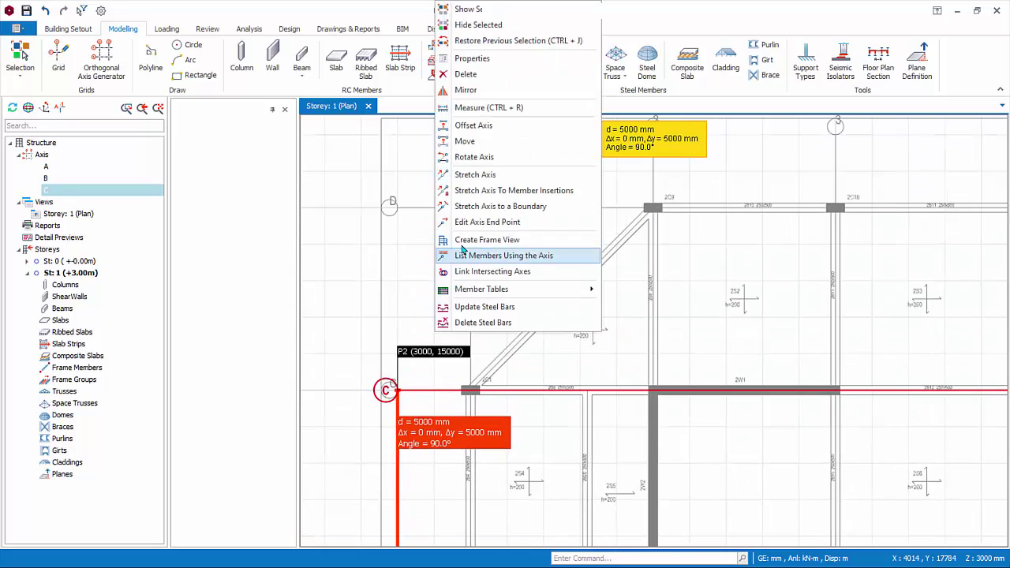
click(464, 140)
click(470, 391)
click(469, 207)
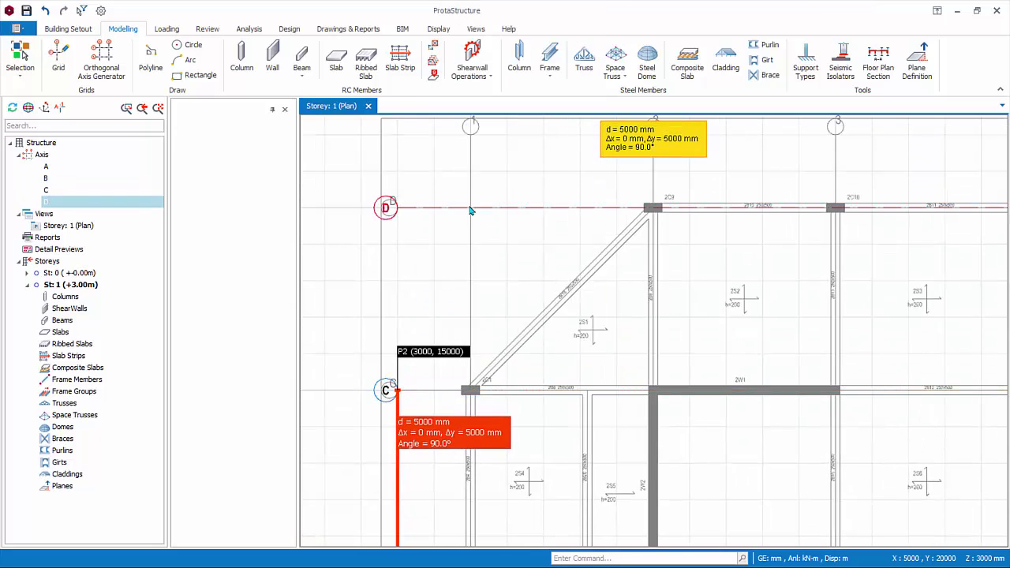
scroll(478, 316, down, 2)
scroll(457, 299, down, 1)
key(Escape)
click(52, 61)
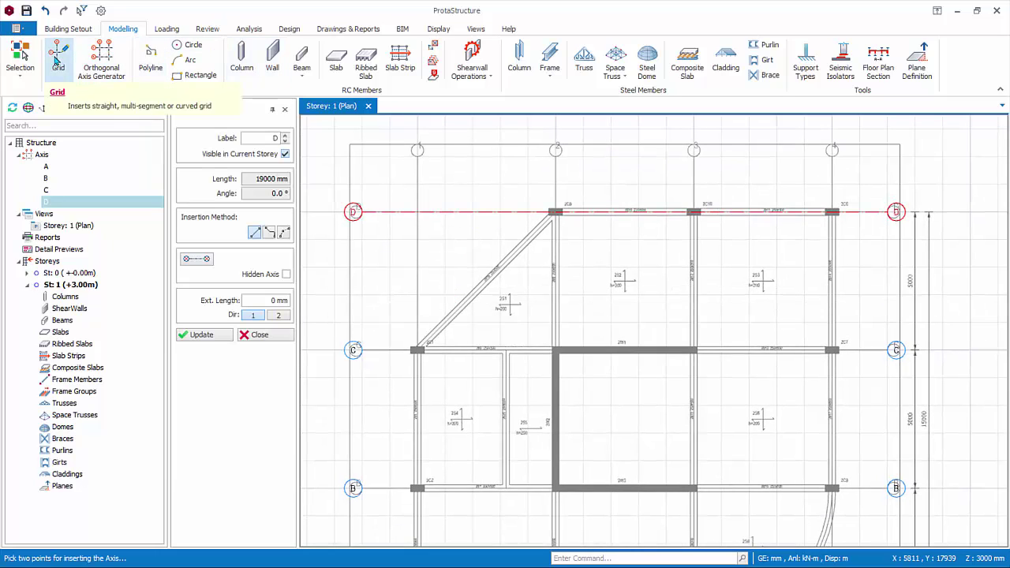
- Draw vertical axis 1 in Dir 2 along the leftmost column line
click(279, 315)
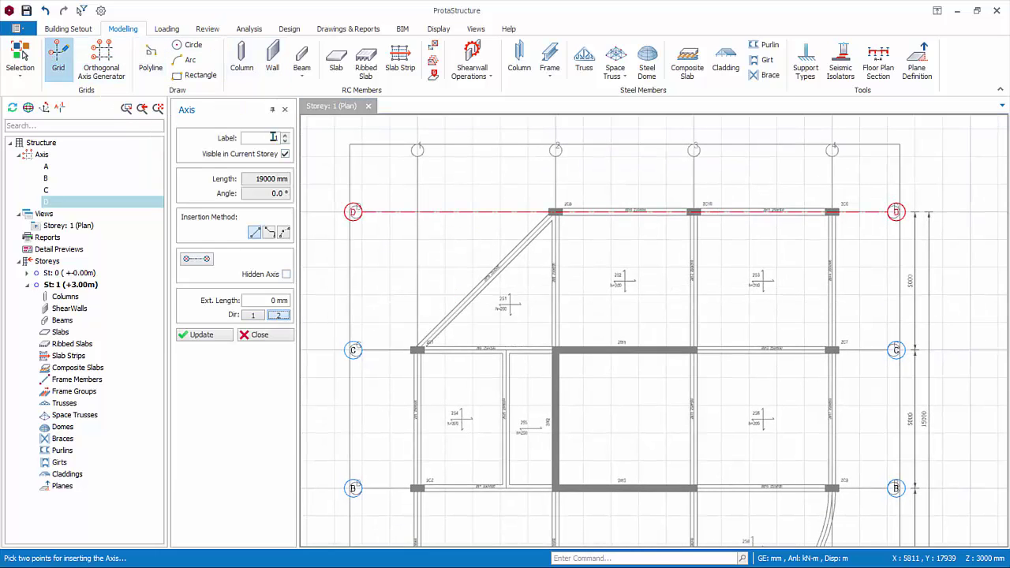
scroll(505, 351, down, 2)
scroll(489, 381, down, 1)
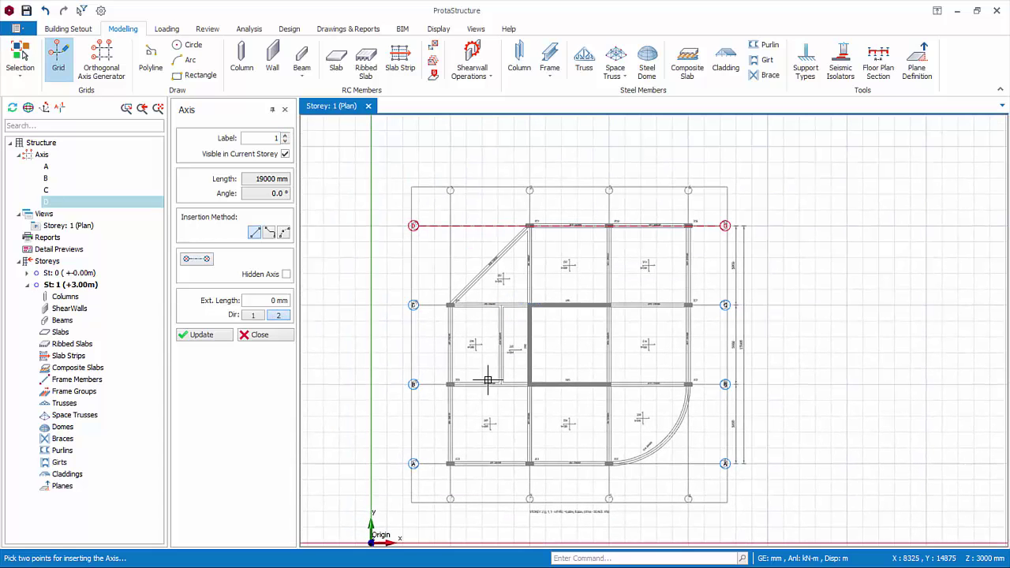
click(449, 502)
scroll(487, 274, up, 1)
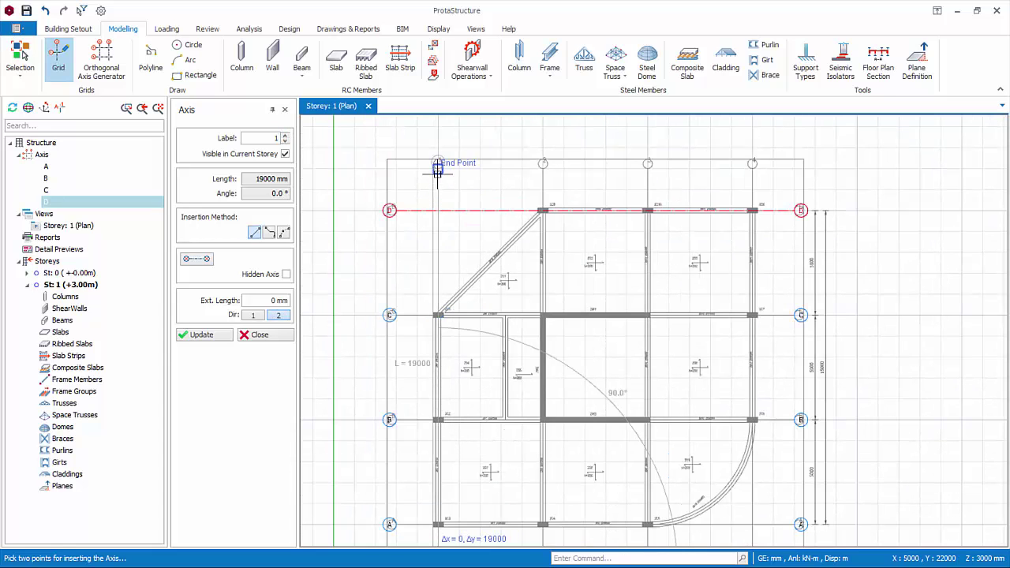
click(437, 175)
click(261, 335)
- Offset axis 1 rightward to create axes 2 and 3 on the next column lines
right_click(439, 193)
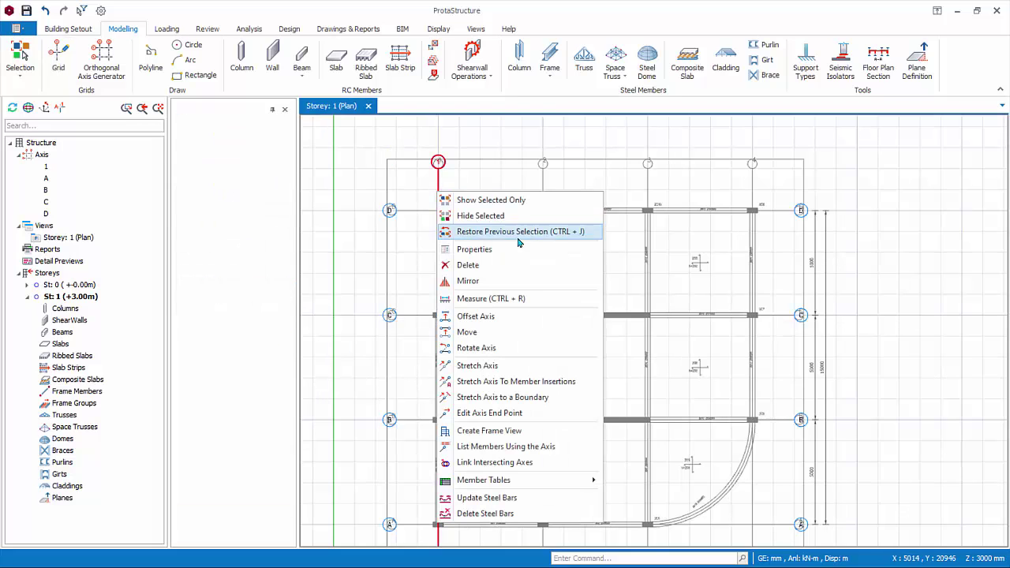
click(509, 317)
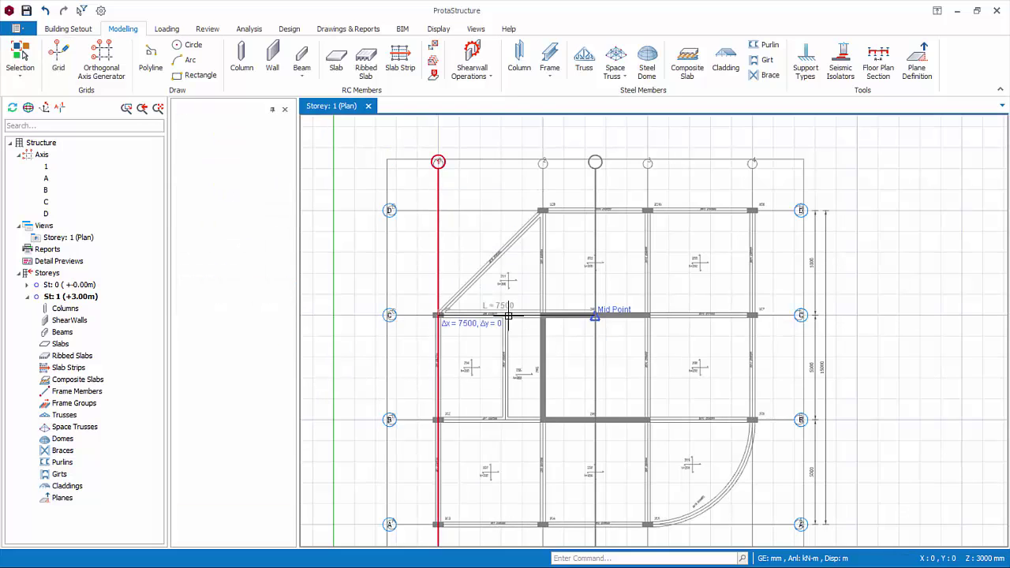
scroll(545, 153, up, 3)
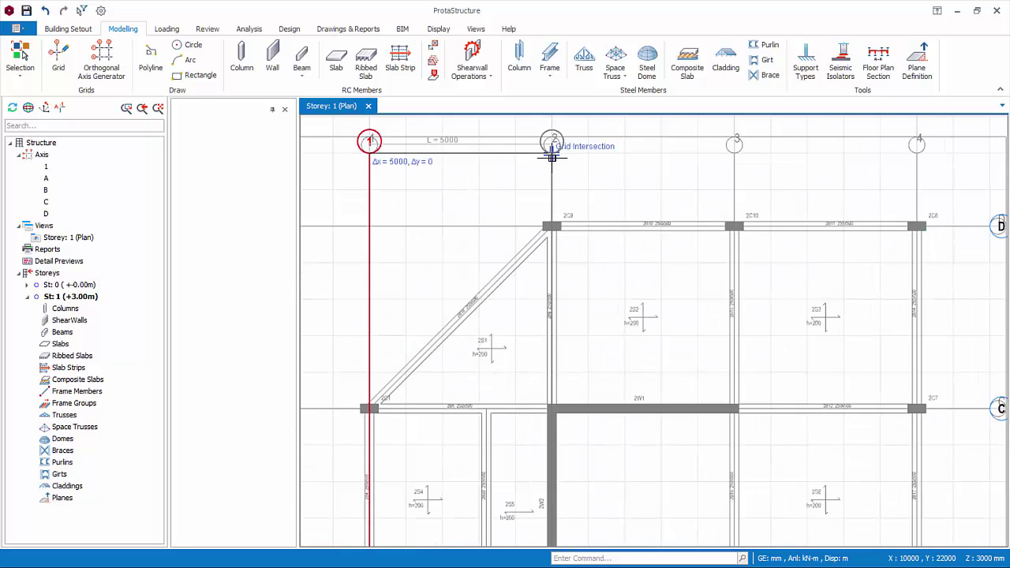
click(551, 157)
scroll(710, 162, up, 1)
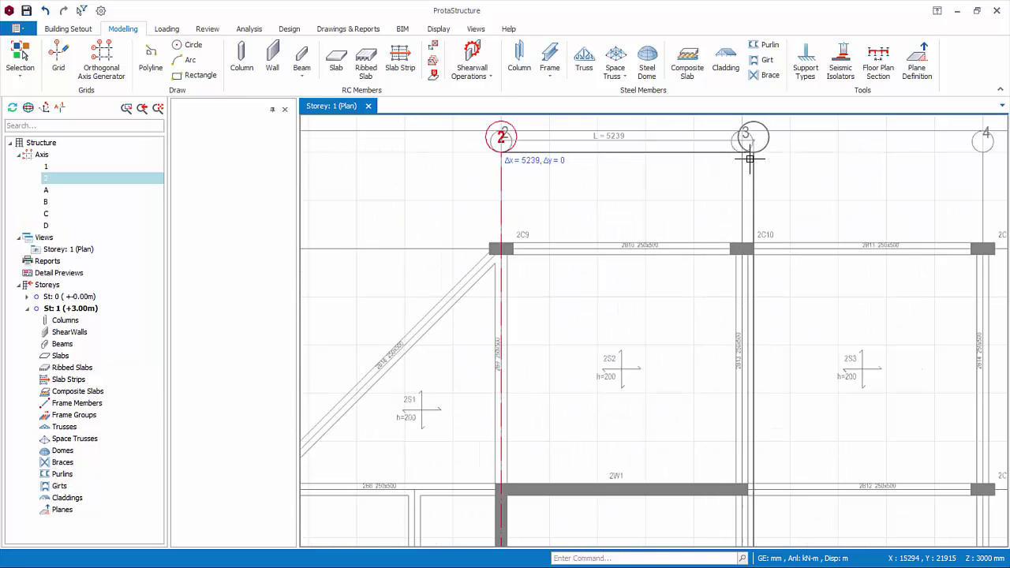
click(743, 153)
middle_drag(832, 187, 600, 241)
- Place axis 4 on the rightmost column line, then deactivate the reference DXF drawing
click(748, 209)
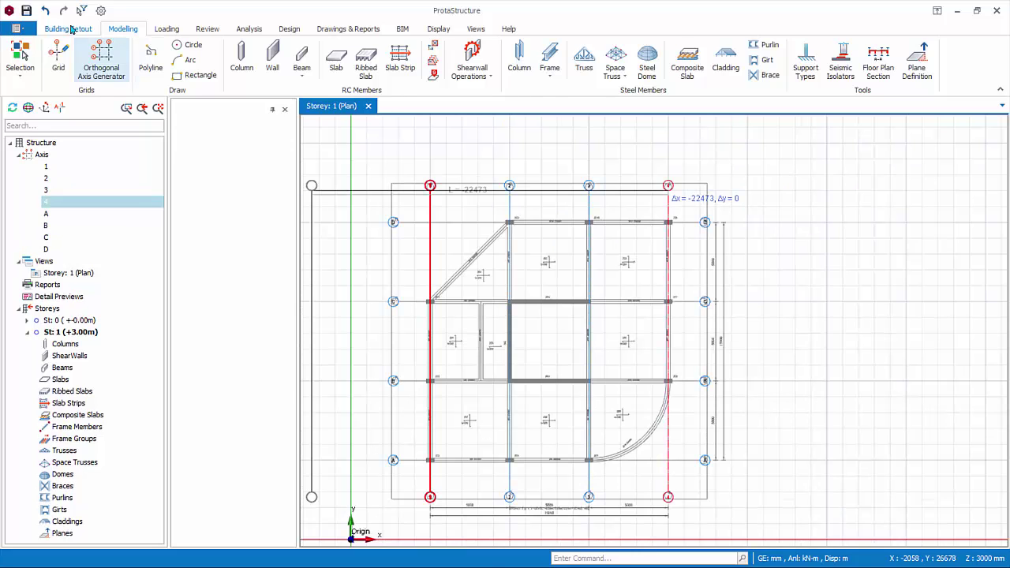
click(68, 29)
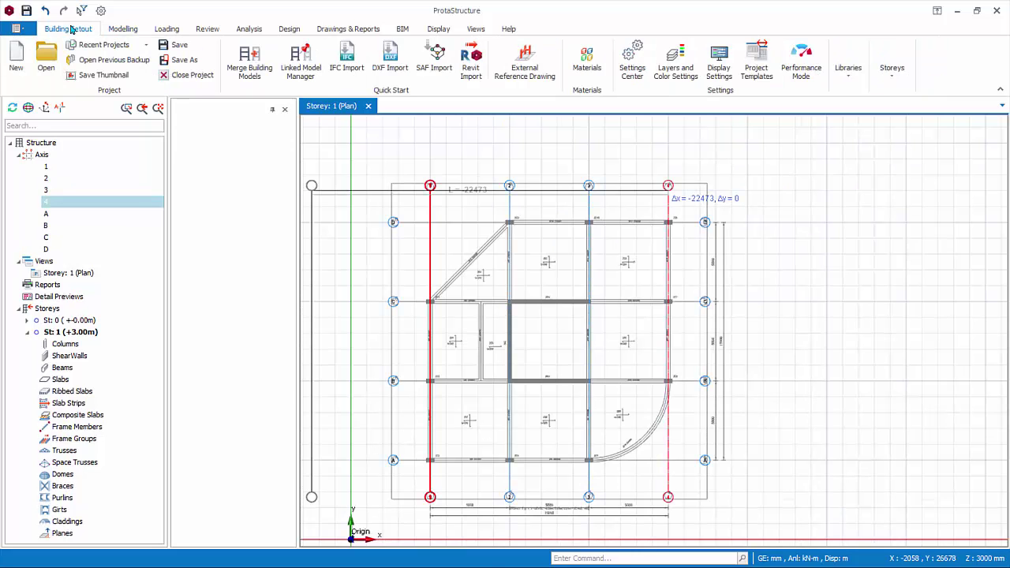
click(534, 77)
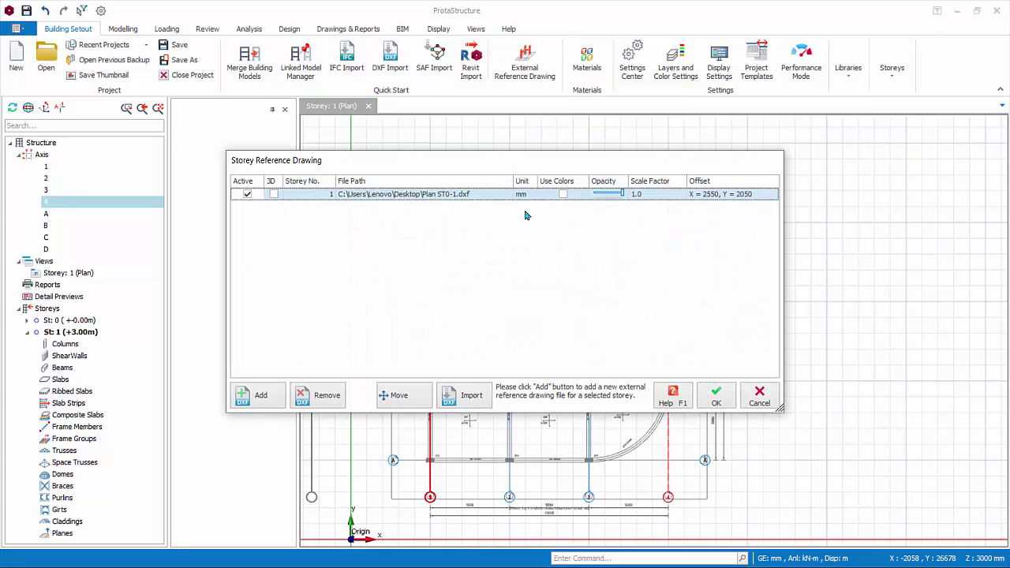
click(248, 195)
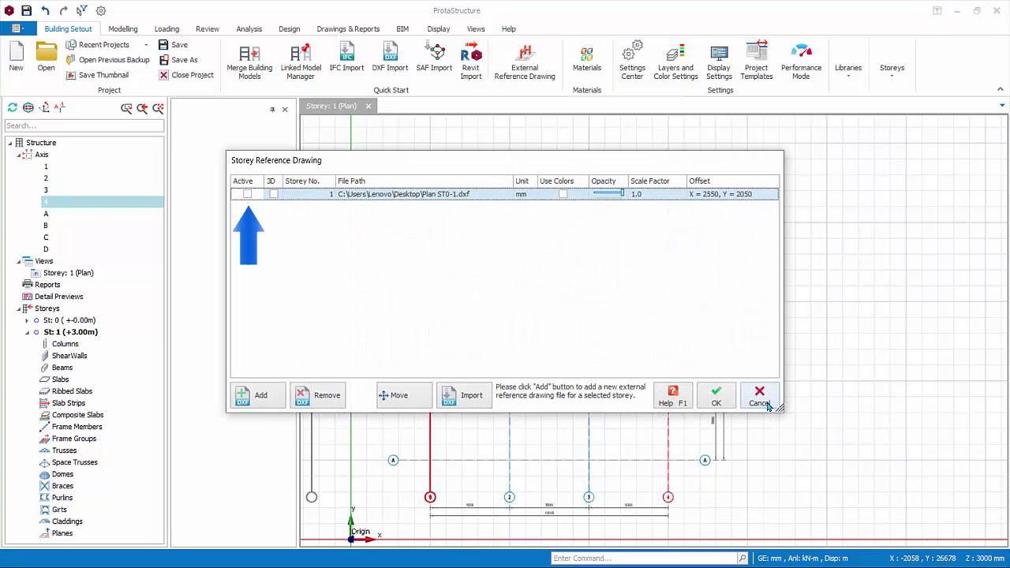
click(716, 399)
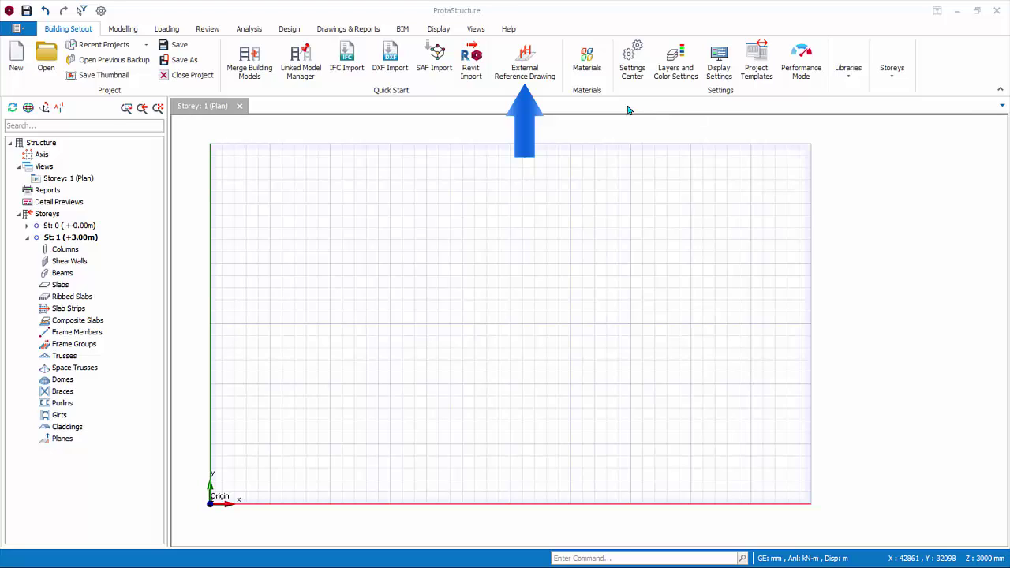
- Attach Plan ST0-1.dxf as a storey reference drawing and bring up the DXF Import dialog
click(532, 65)
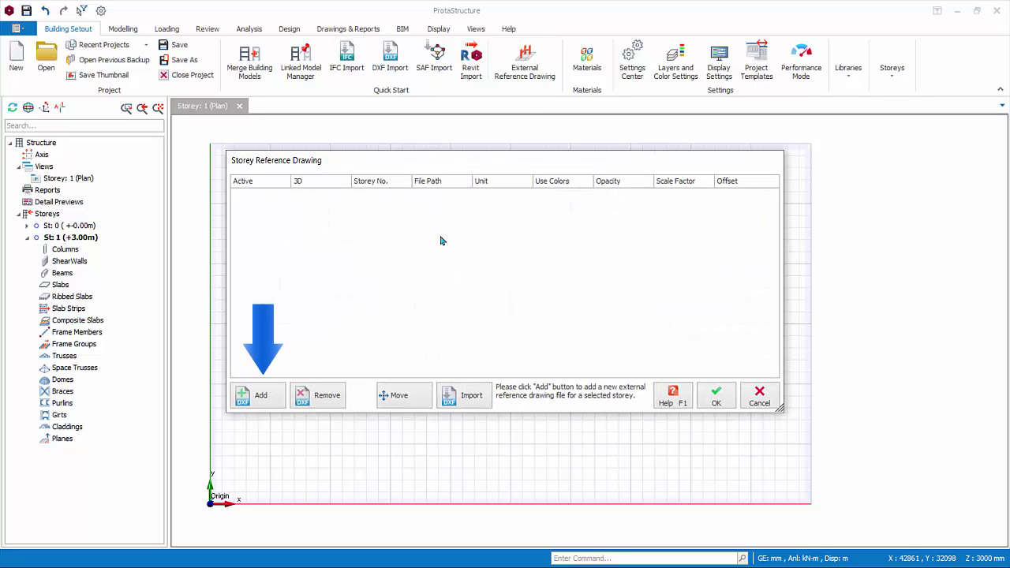
click(257, 398)
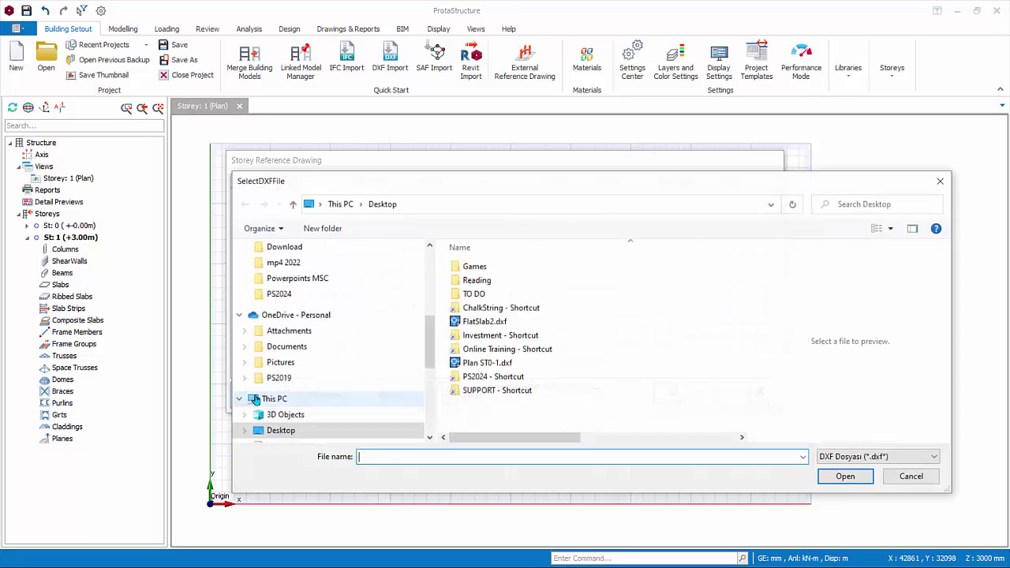
click(479, 365)
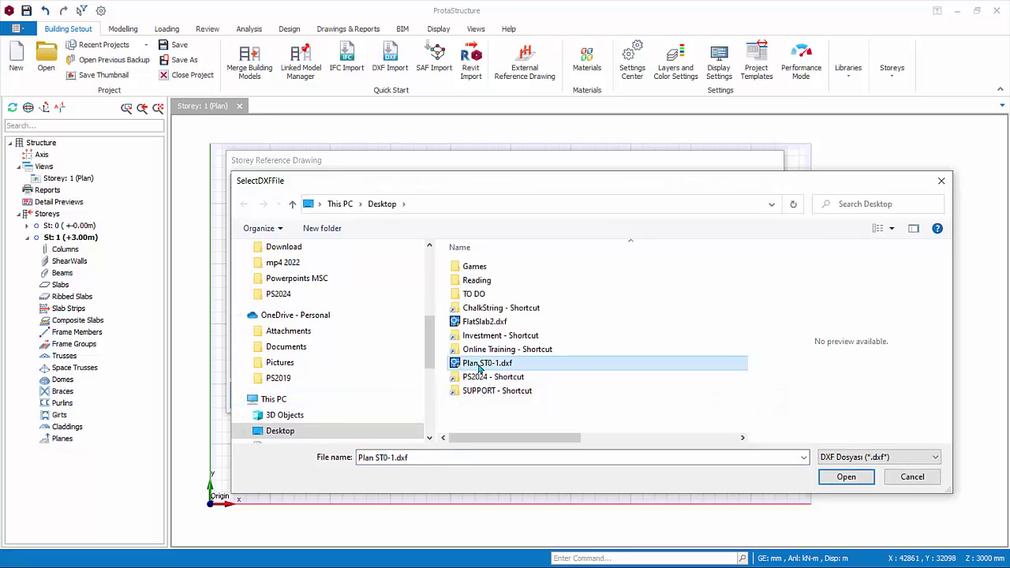
click(846, 476)
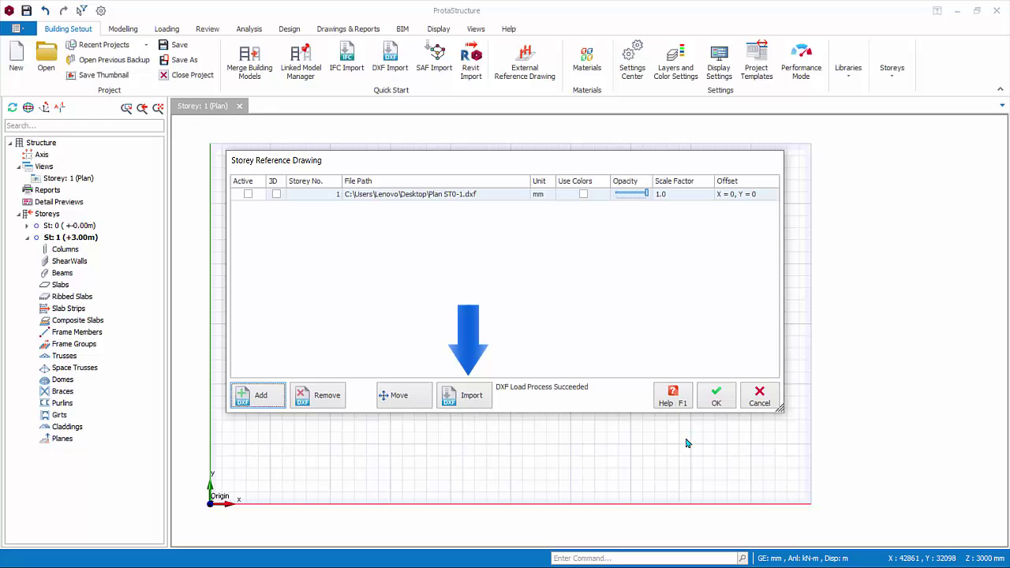
click(475, 401)
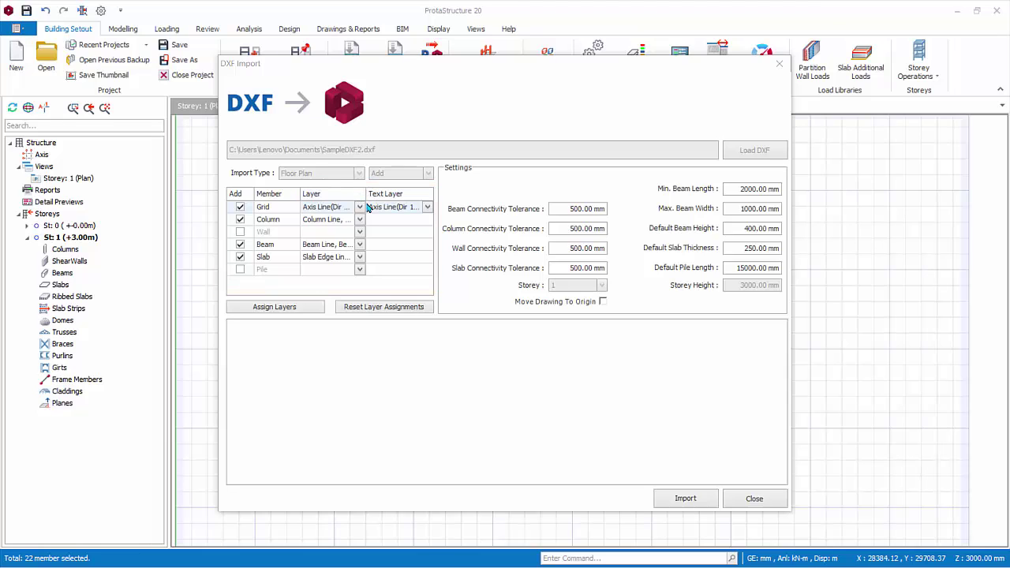
- Drop the Axis Circle layers for Dir 1 and Dir 2 from the Grid row's layers
click(360, 207)
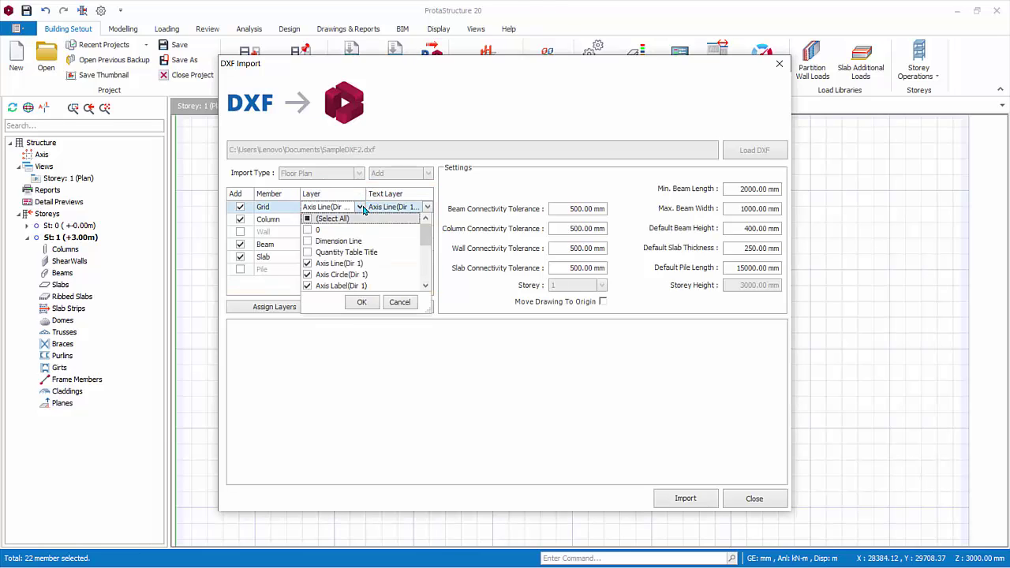
scroll(363, 209, down, 1)
scroll(363, 209, down, 1)
scroll(363, 209, down, 1)
scroll(363, 209, down, 1)
scroll(363, 209, up, 1)
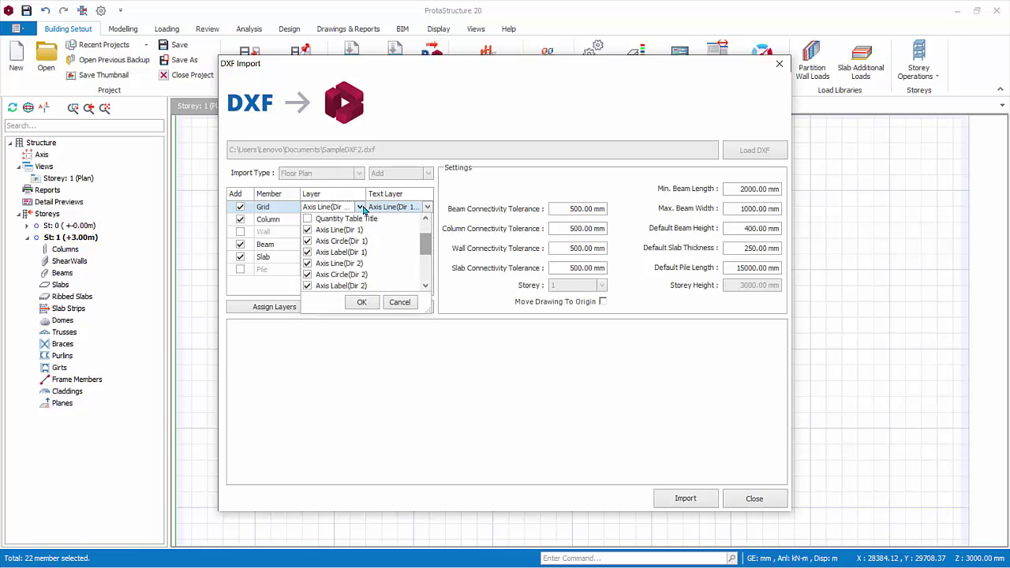
key(space)
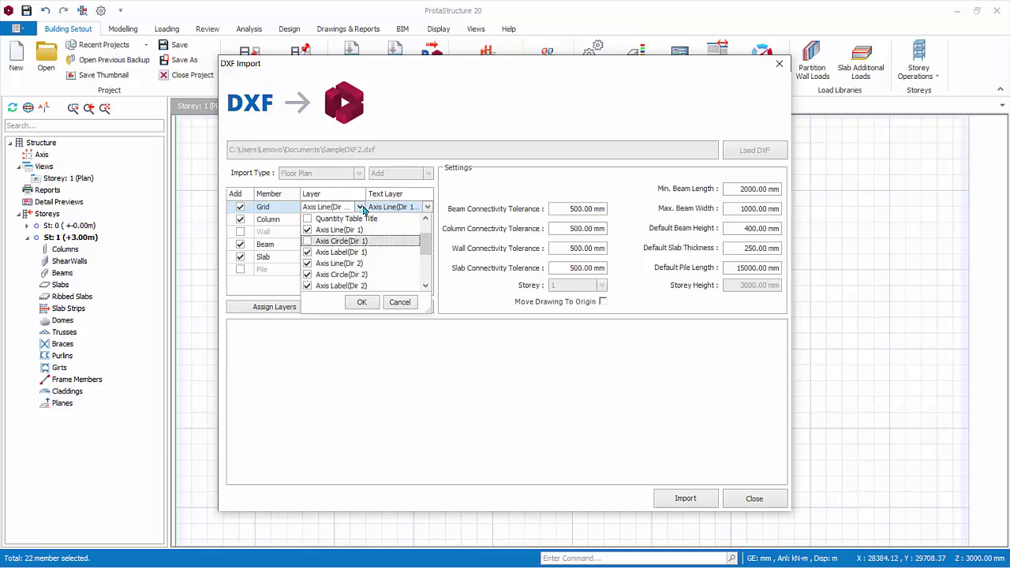
key(Down)
key(Down)
key(Down)
key(space)
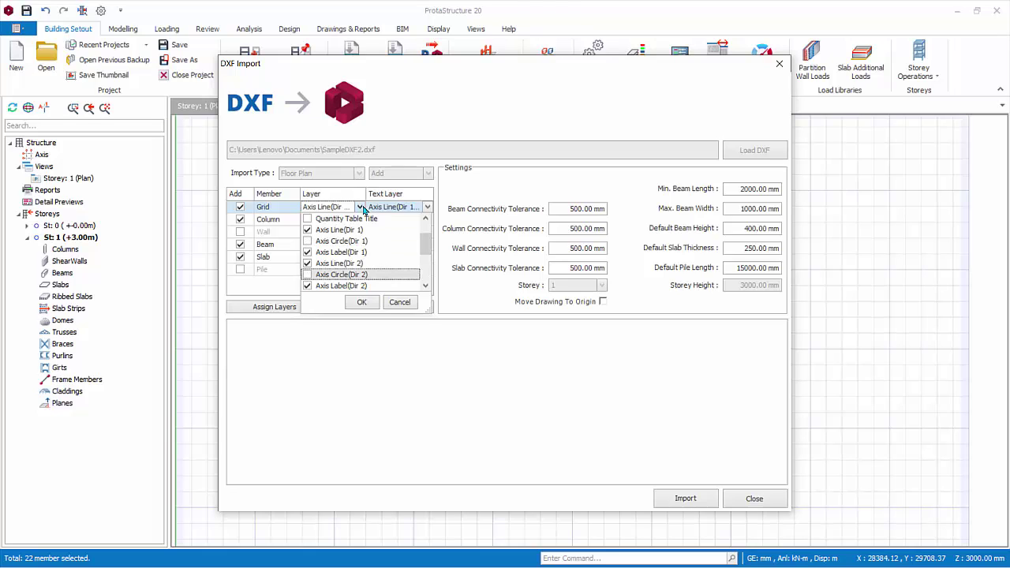
- Drop the Axis Label layers for both directions and confirm the grid layer selection
key(Up)
key(Up)
key(space)
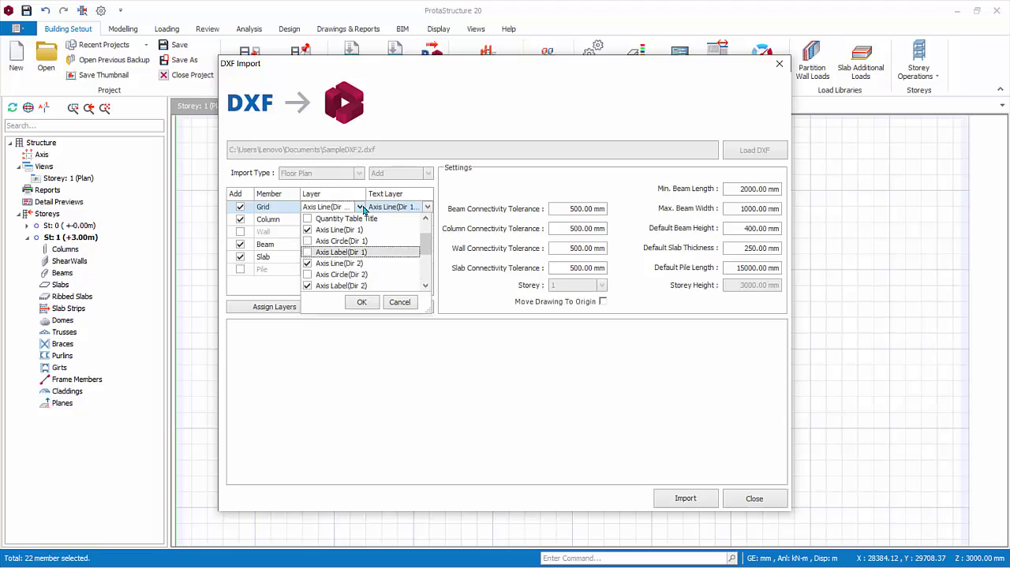
key(Down)
key(Down)
key(Down)
key(space)
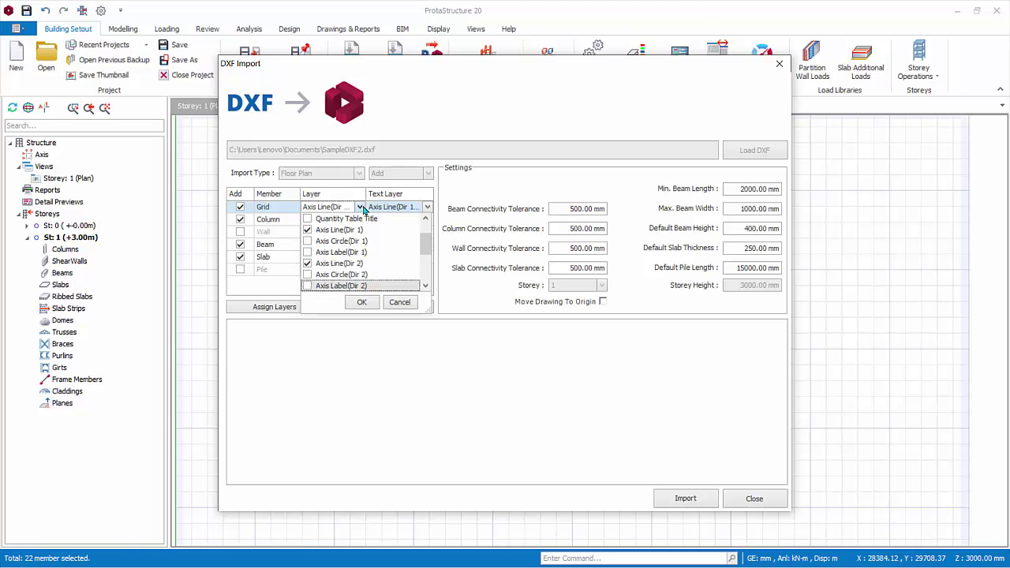
key(Tab)
key(Return)
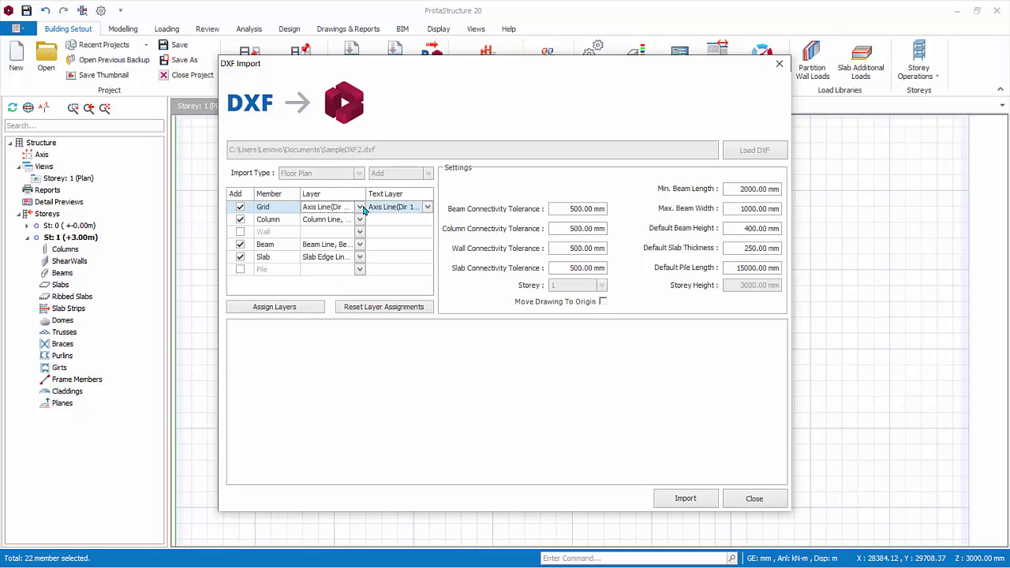
key(F4)
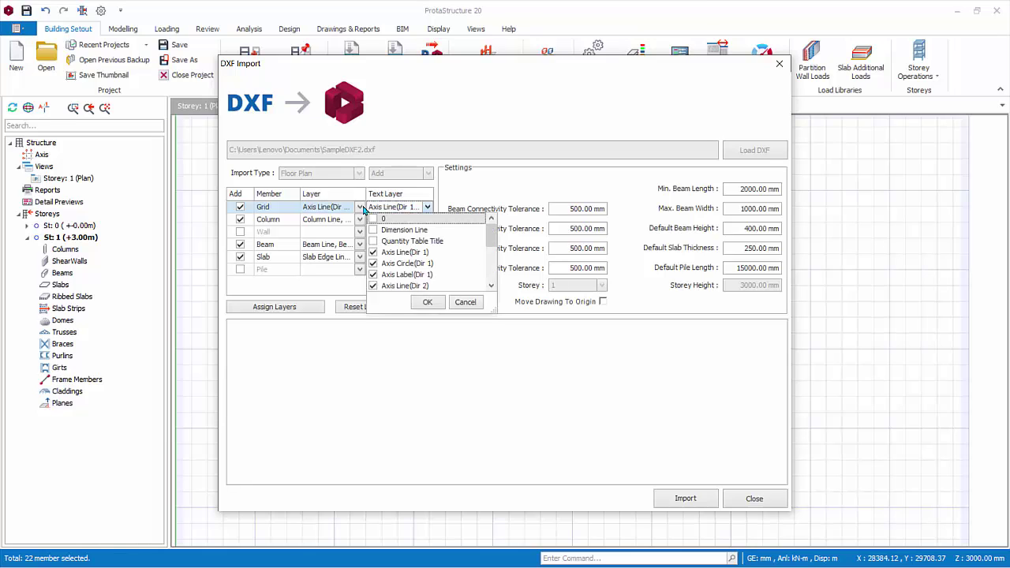
- Limit the Grid Text Layer to the axis labels, excluding axis line and circle layers
key(Down)
key(Down)
key(Down)
key(Down)
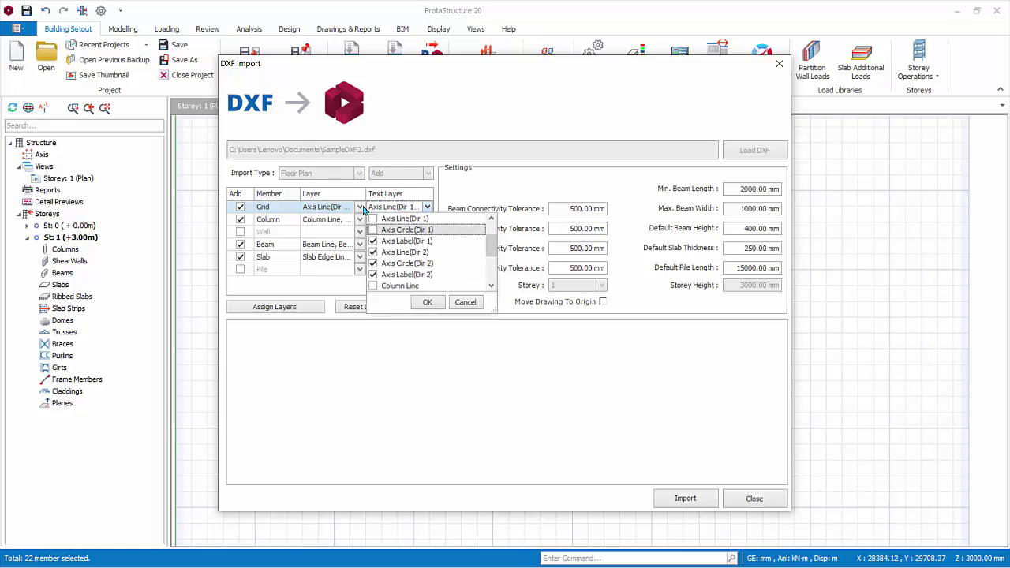
key(Down)
key(Down)
key(space)
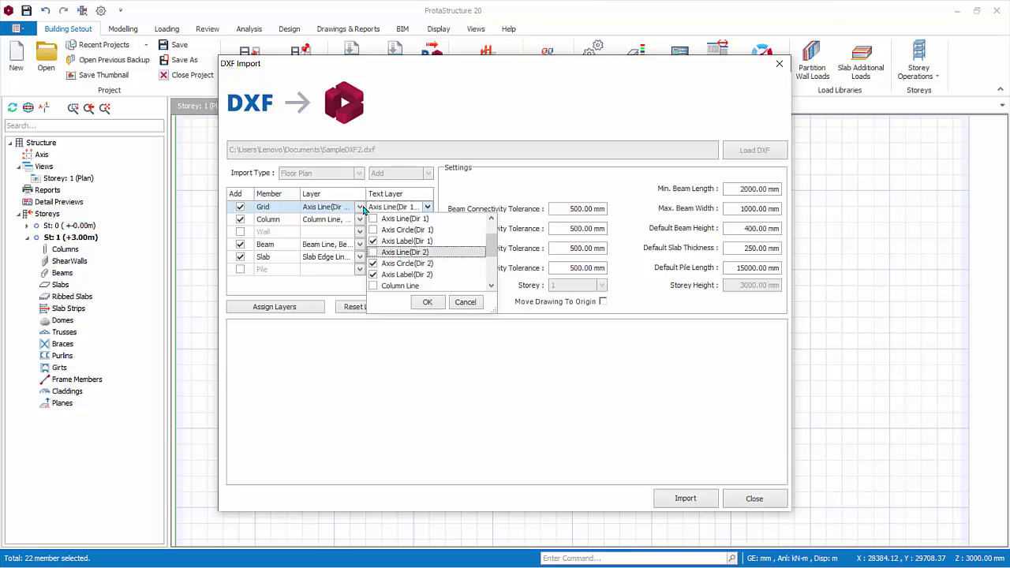
key(Down)
key(space)
key(Return)
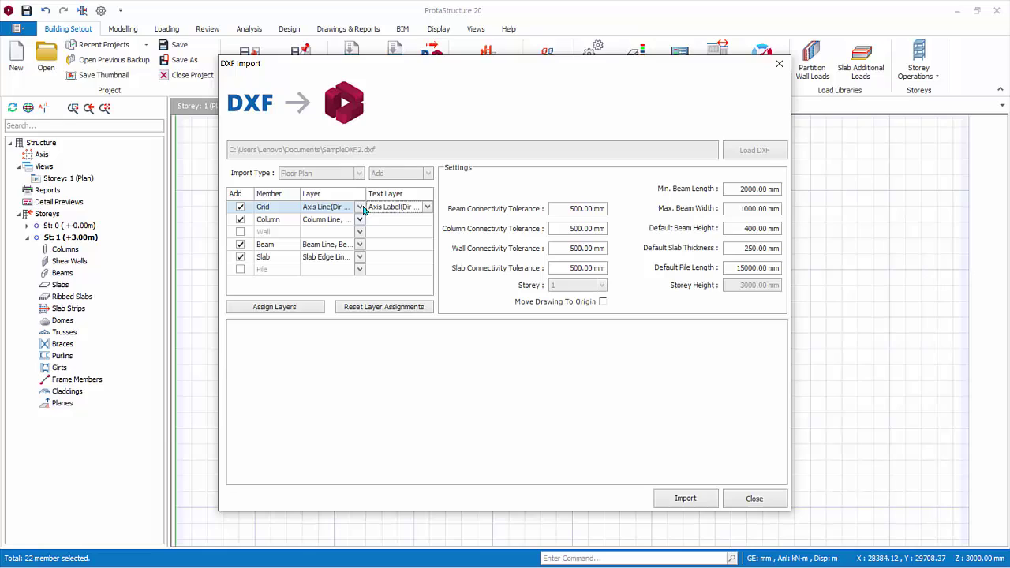
- Keep the column layers unchanged and uncheck Add for the Beam and Slab rows
key(Down)
key(alt+Down)
scroll(363, 209, down, 3)
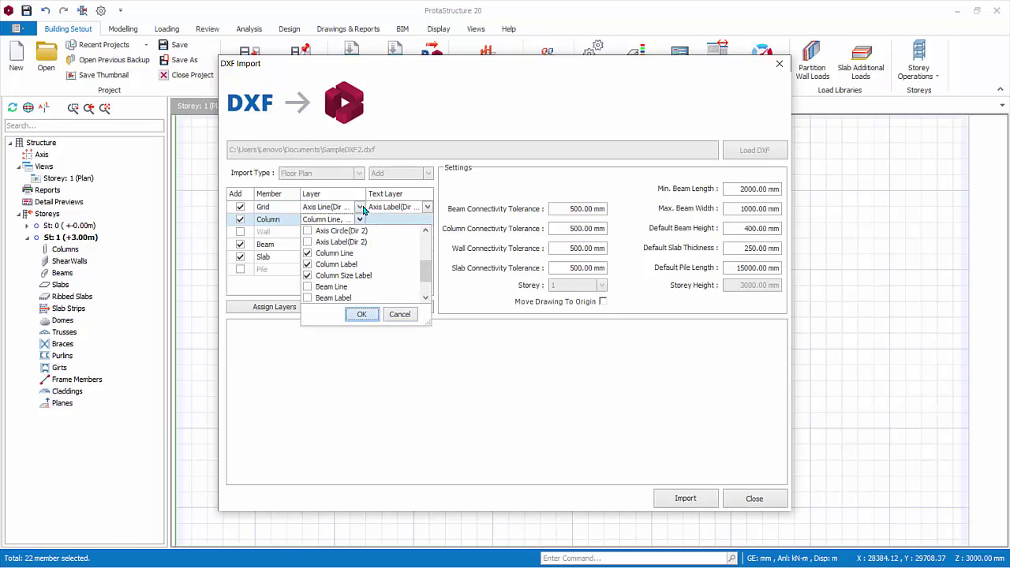
key(Return)
key(Down)
key(Down)
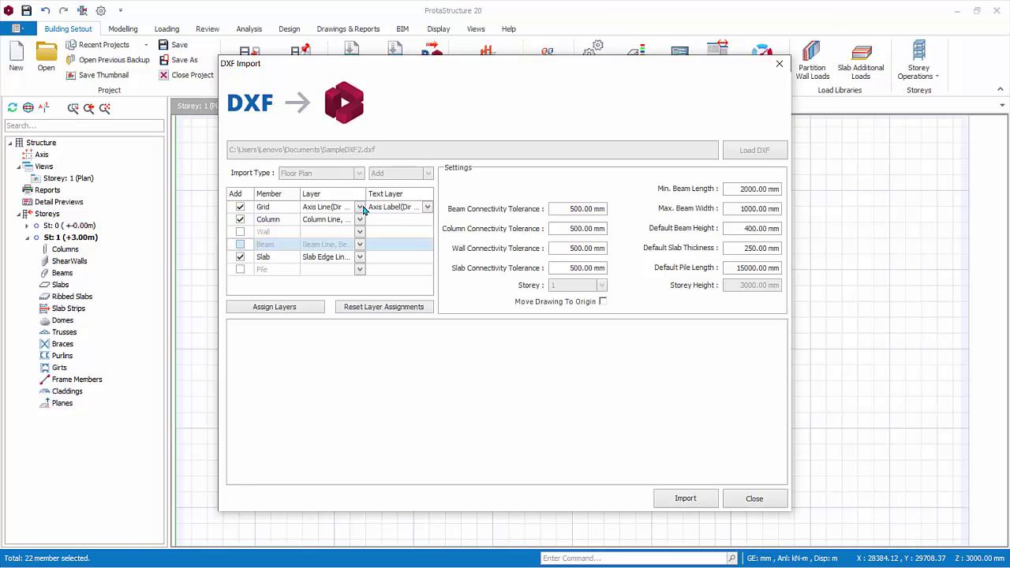
key(space)
key(Down)
key(space)
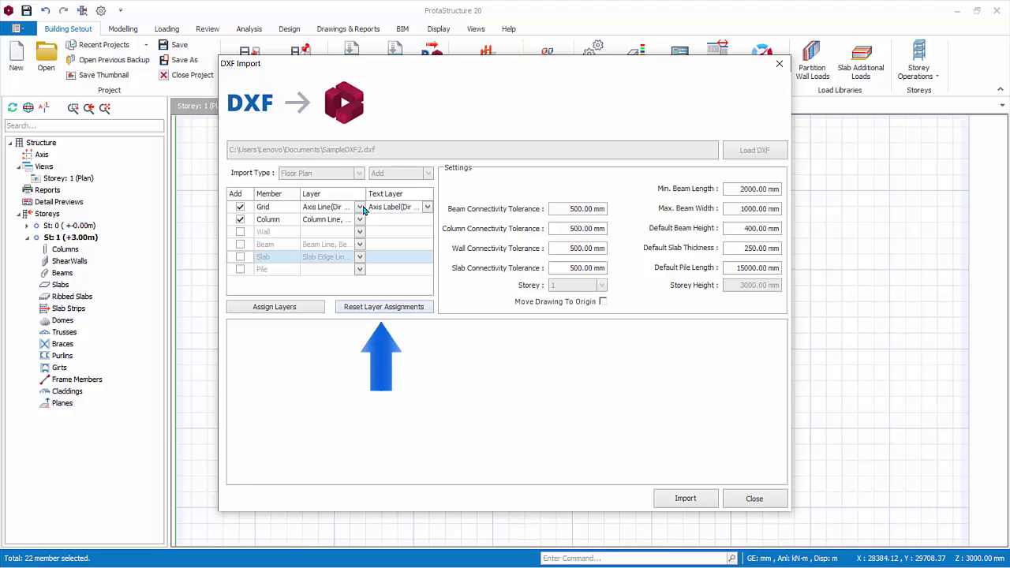
- Reset all layer assignments, then auto-assign layers to each member type
key(Tab)
key(space)
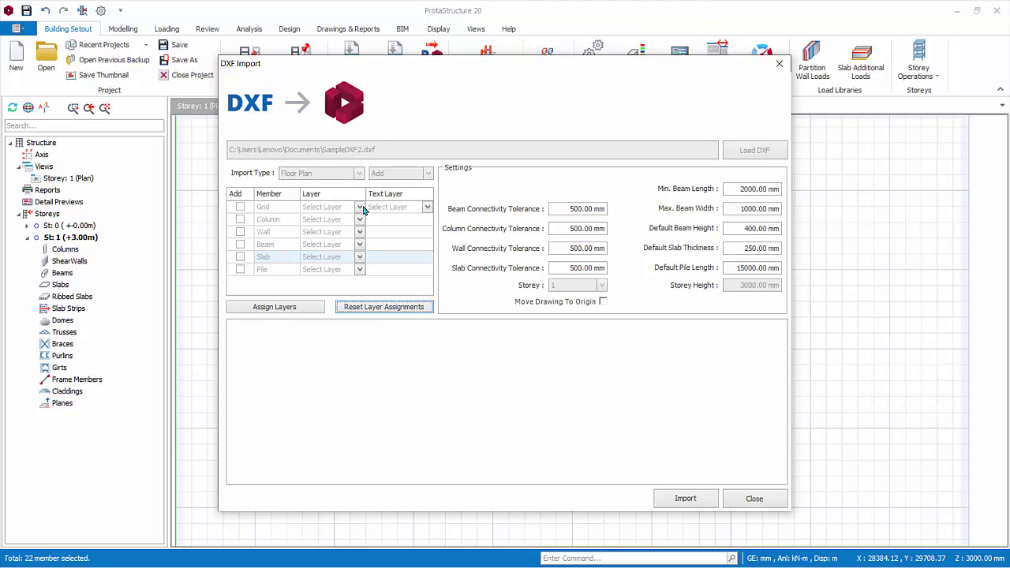
key(shift+Tab)
key(space)
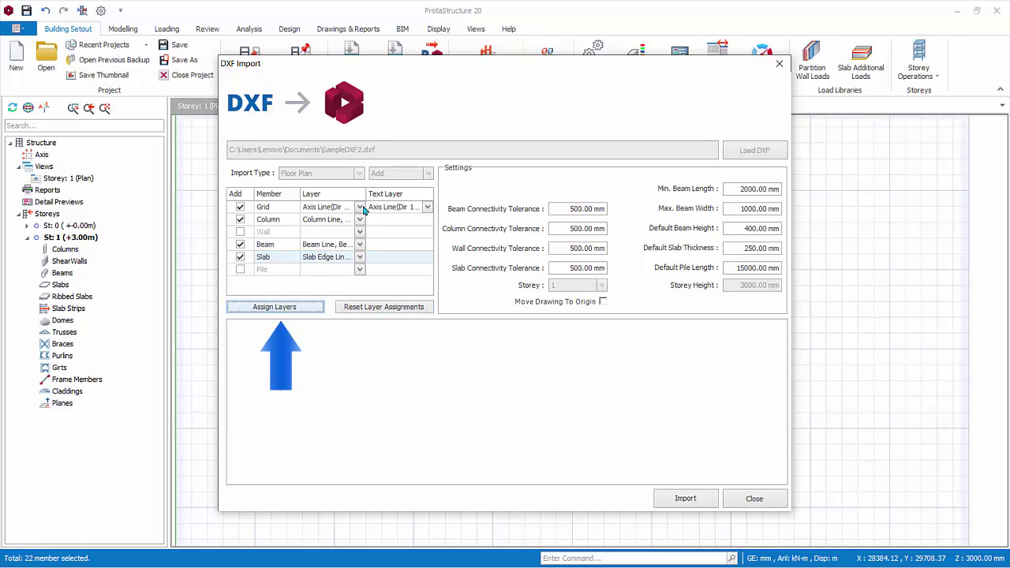
- Uncheck Add for the Beam row again after the automatic reassignment
key(shift+Tab)
key(Up)
key(space)
key(Down)
- Uncheck Add for the Slab row so slabs stay out of the import
key(space)
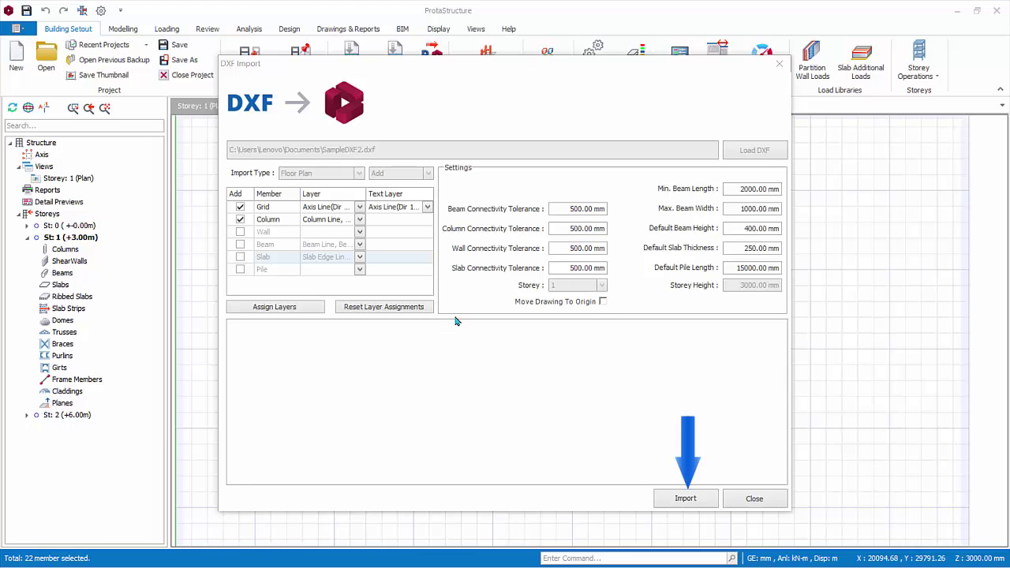
- Run the DXF import, then close the DXF Import and Storey Reference Drawing dialogs
click(684, 500)
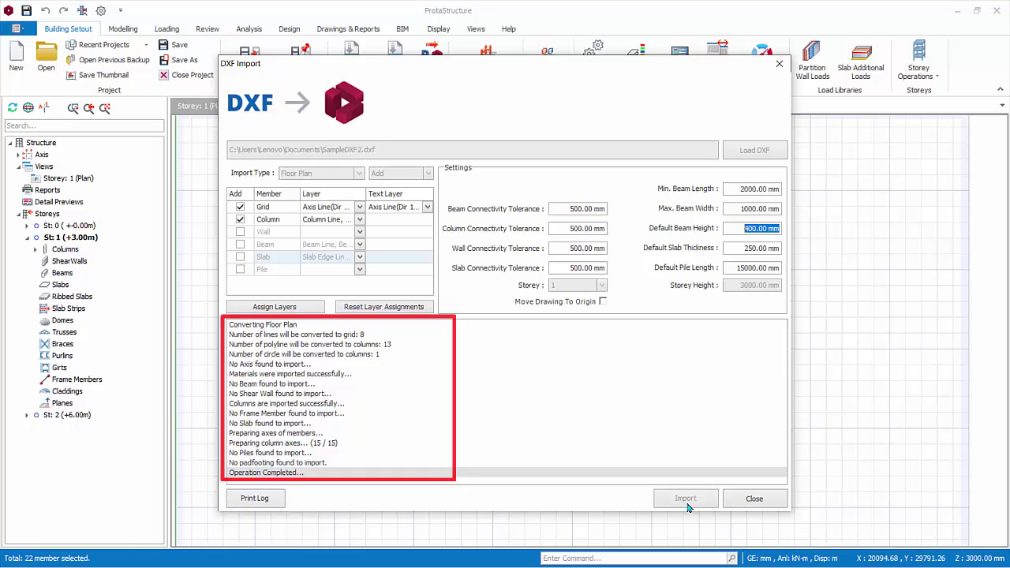
key(Return)
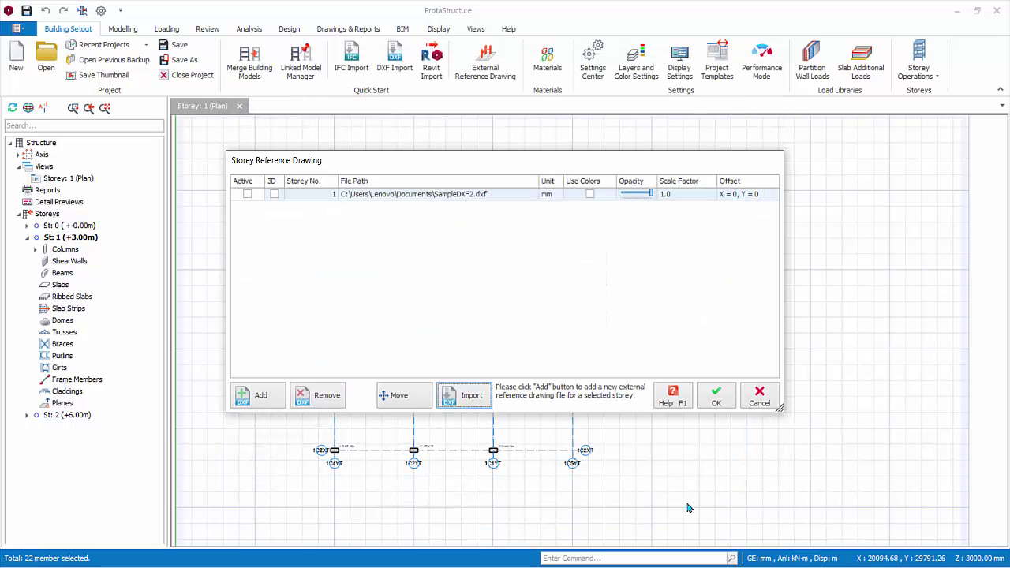
key(Return)
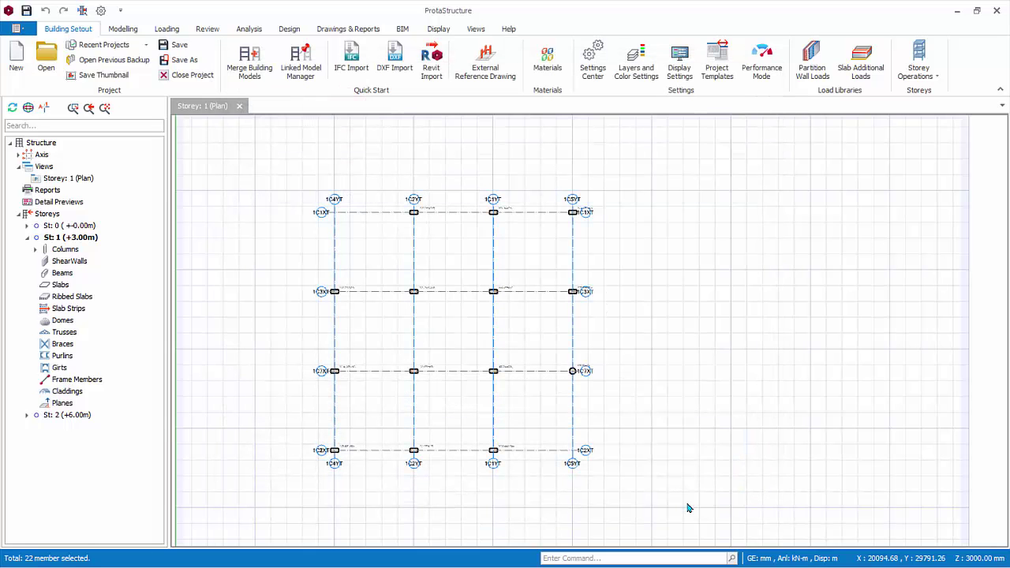